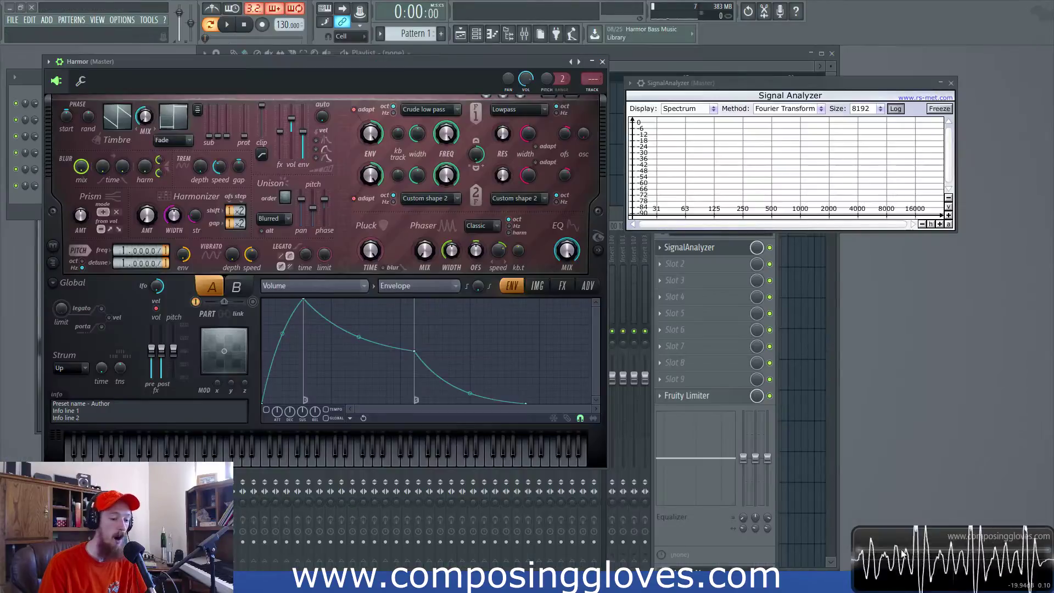
Step: Play test notes through Harmor and examine their harmonics in the Signal Analyzer spectrum
{"action": "left_click_drag", "start_coordinate": [768, 86], "coordinate": [770, 83]}
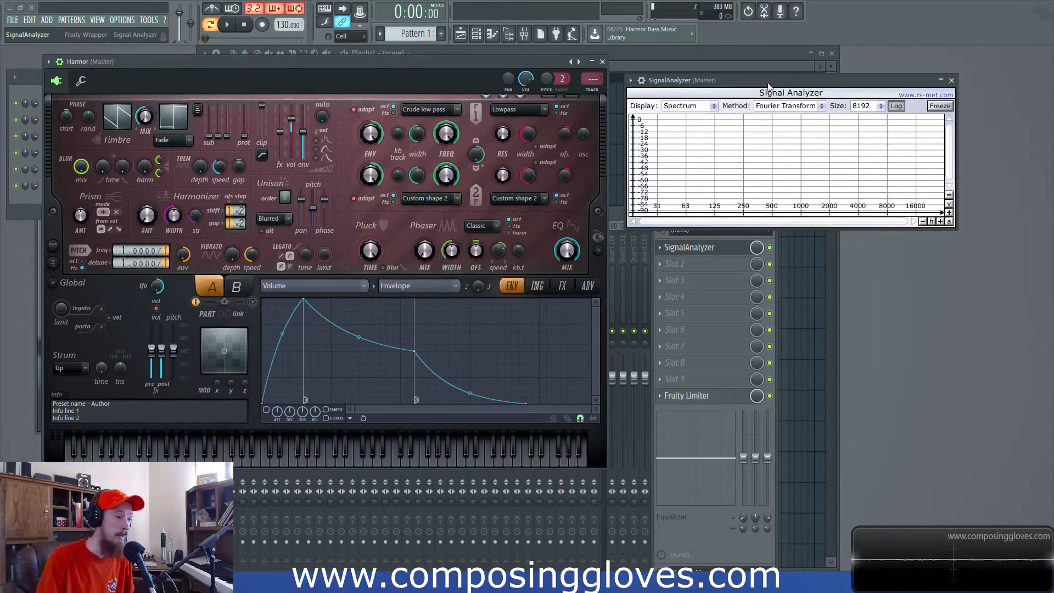
{"action": "left_click_drag", "start_coordinate": [768, 86], "coordinate": [765, 95]}
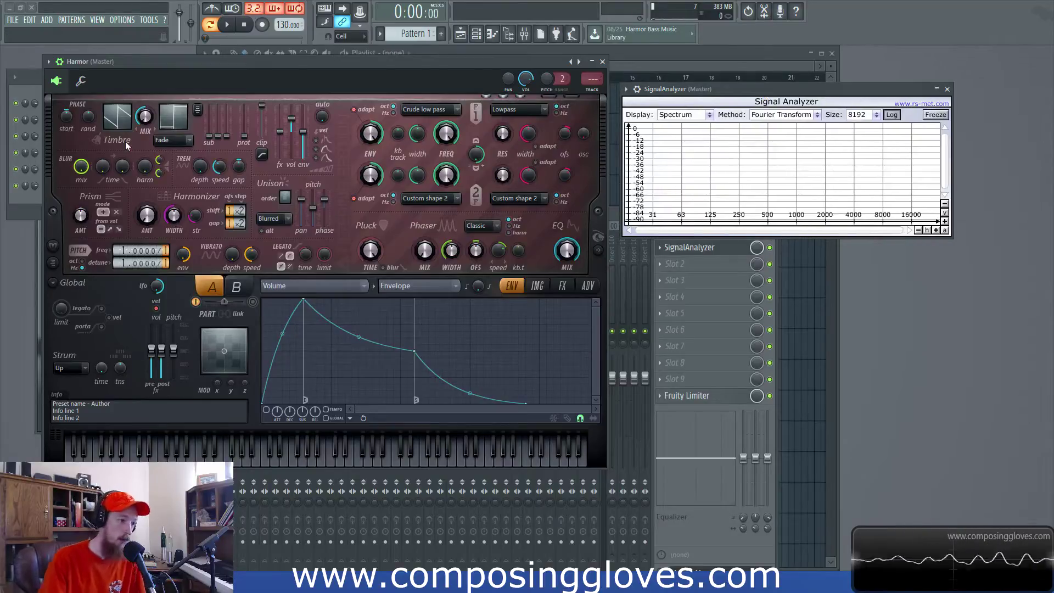
{"action": "key", "text": "x"}
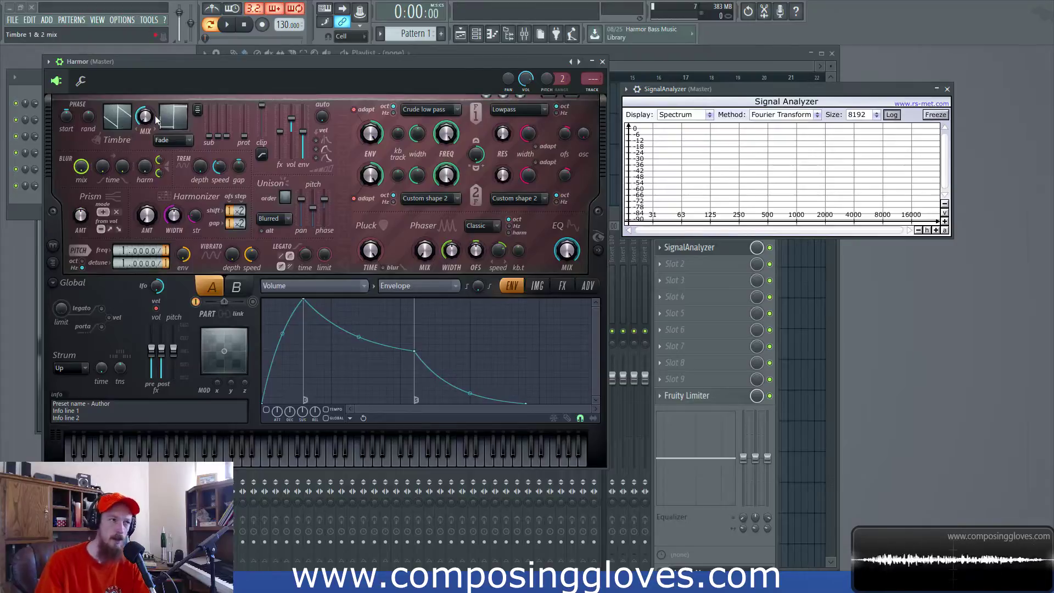
{"action": "key", "text": "x"}
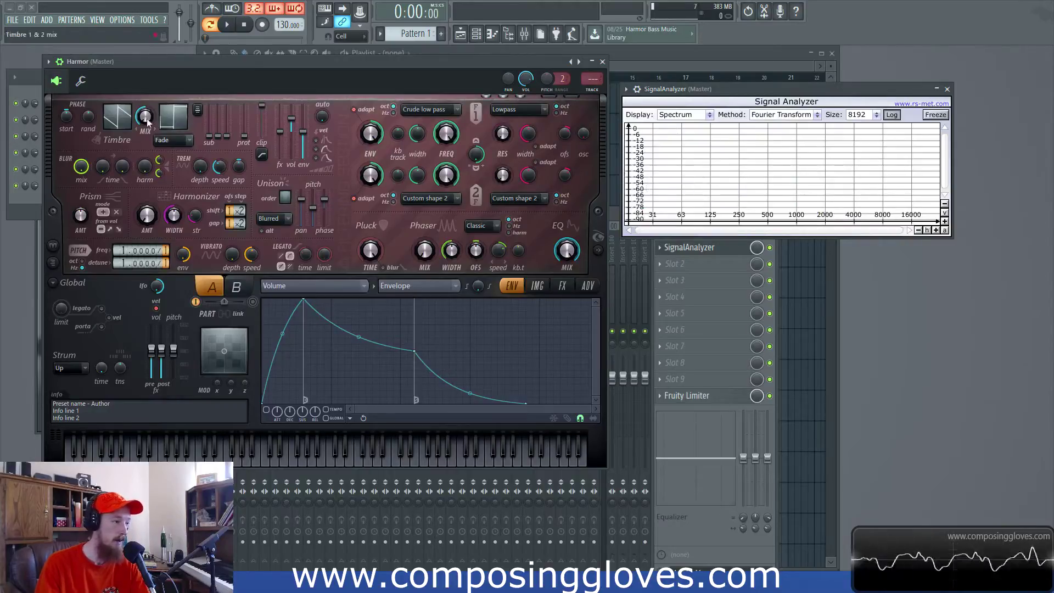
{"action": "key", "text": "x"}
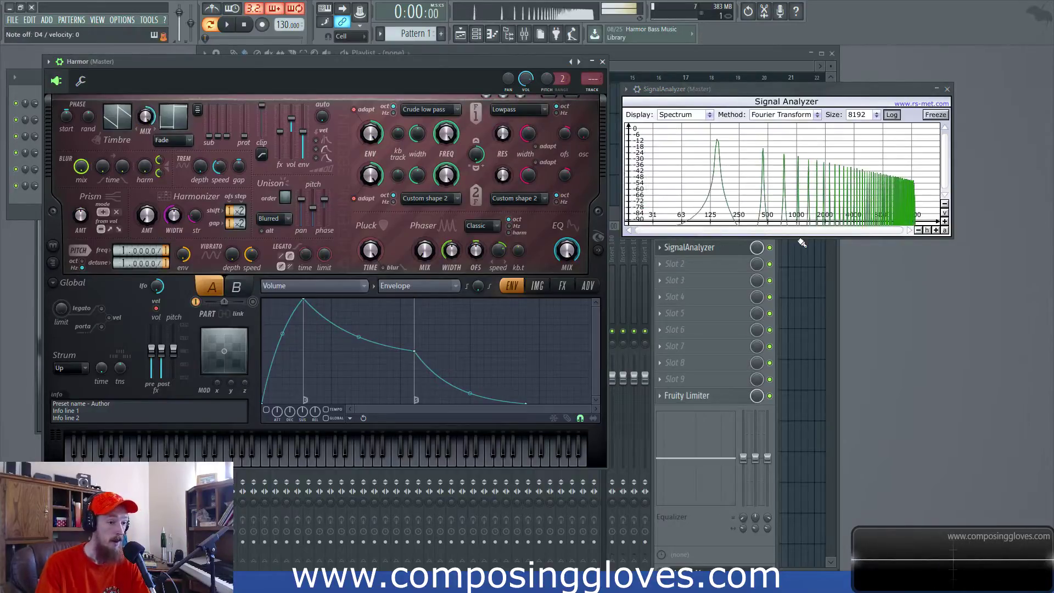
{"action": "key", "text": "x"}
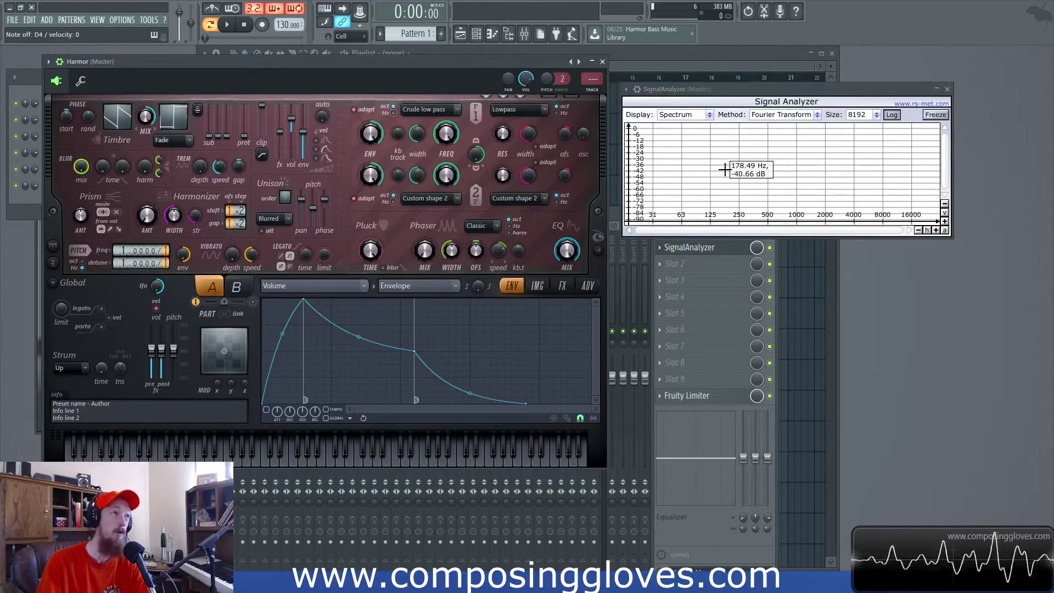
{"action": "key", "text": "x"}
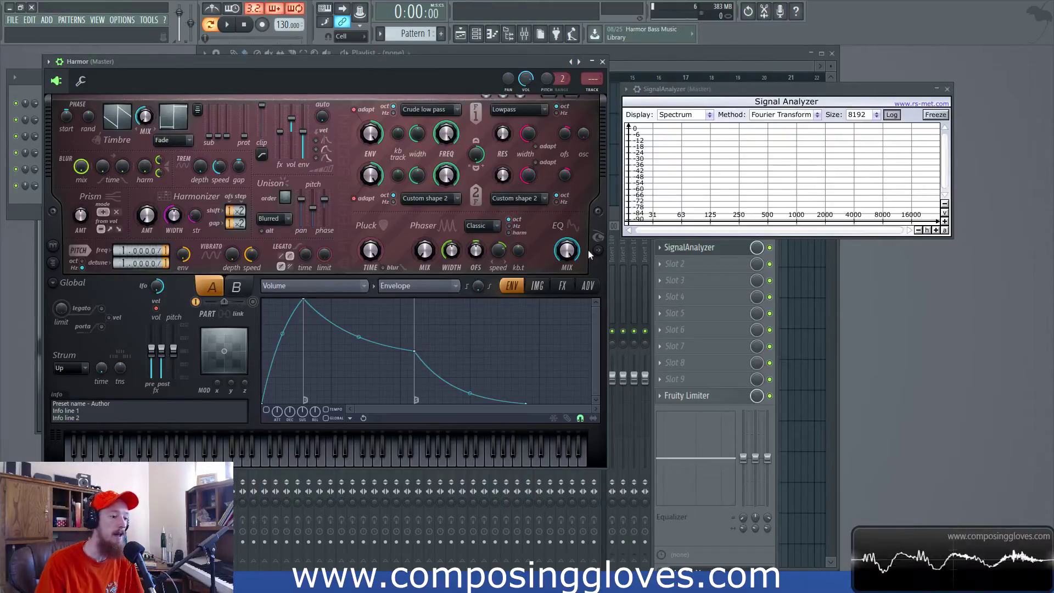
Step: Show Harmor's harmonic visualization display and arrange the Harmor and Signal Analyzer windows so both are fully visible
{"action": "left_click", "coordinate": [598, 236]}
{"action": "left_click_drag", "start_coordinate": [745, 96], "coordinate": [810, 52]}
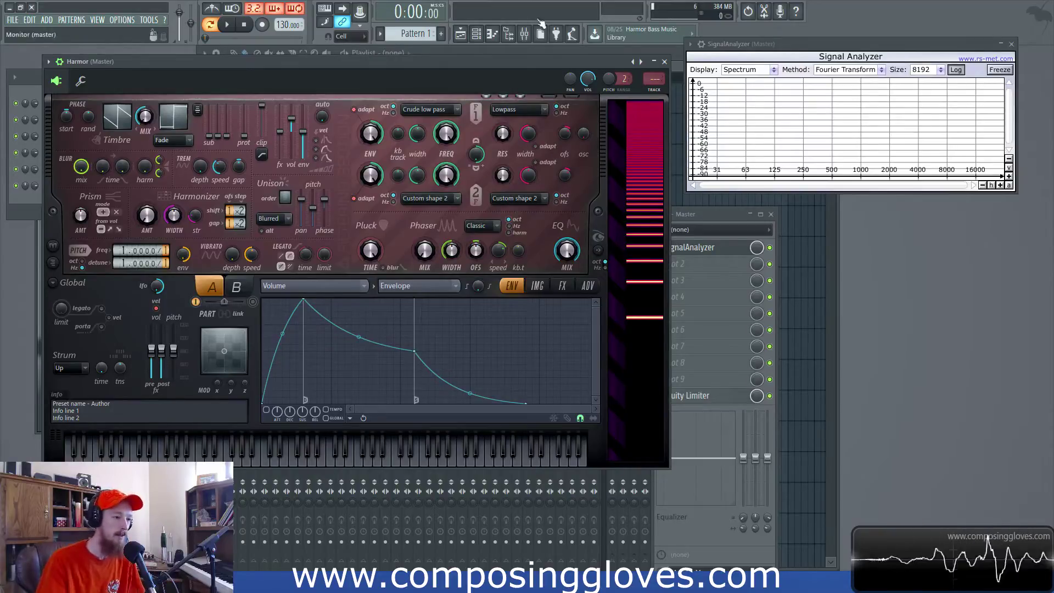
{"action": "left_click_drag", "start_coordinate": [496, 63], "coordinate": [500, 75]}
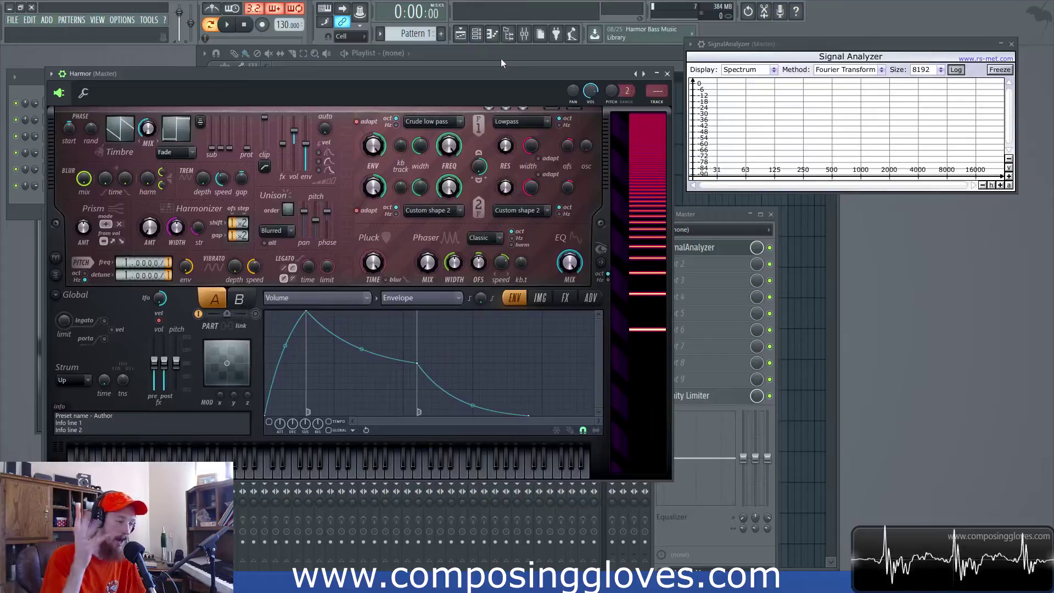
{"action": "left_click_drag", "start_coordinate": [507, 86], "coordinate": [506, 81]}
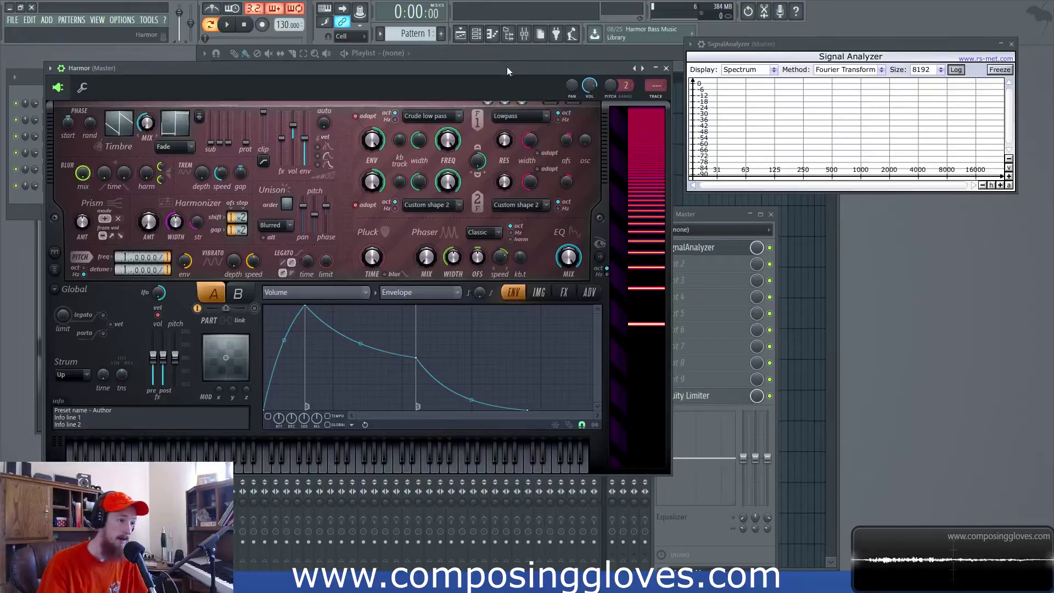
{"action": "left_click_drag", "start_coordinate": [506, 67], "coordinate": [509, 59]}
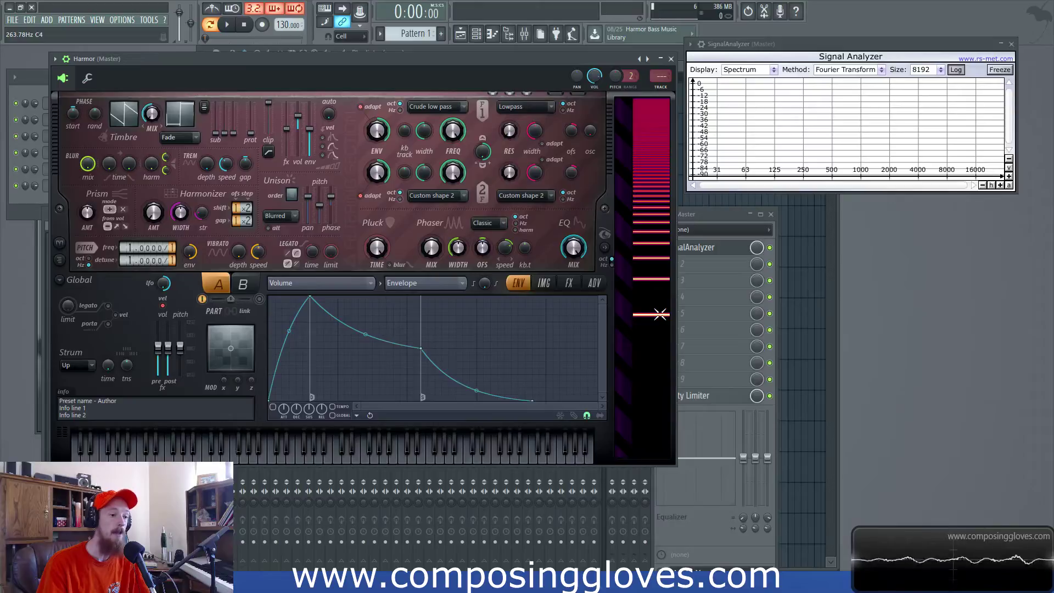
Step: Load Fruity NoteBook into slot 4 of the Master track and replace its default text with 100
{"action": "left_click", "coordinate": [699, 300]}
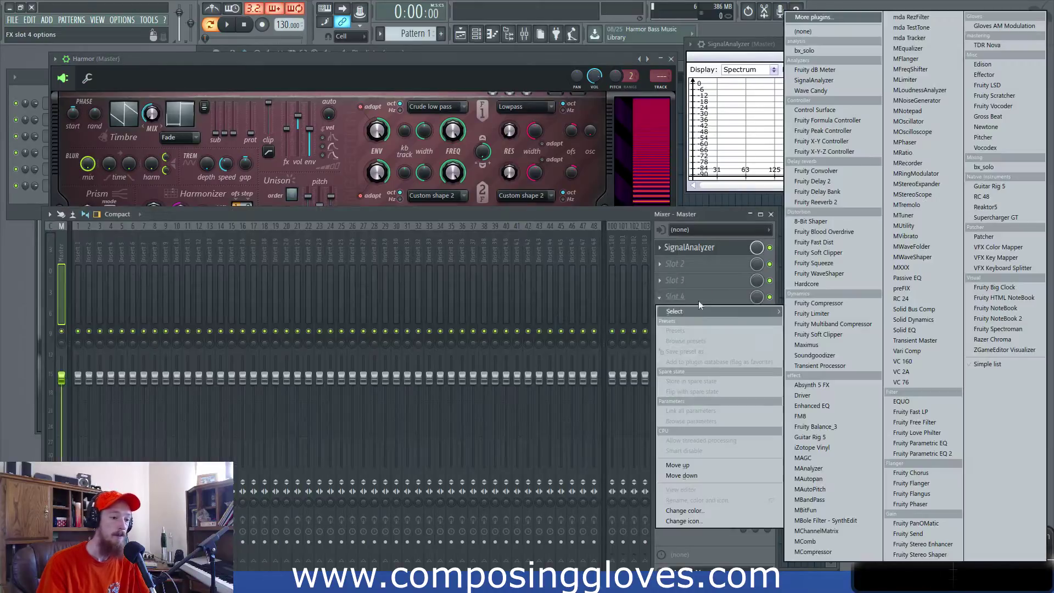
{"action": "left_click", "coordinate": [1025, 309]}
{"action": "left_click_drag", "start_coordinate": [227, 248], "coordinate": [0, 192]}
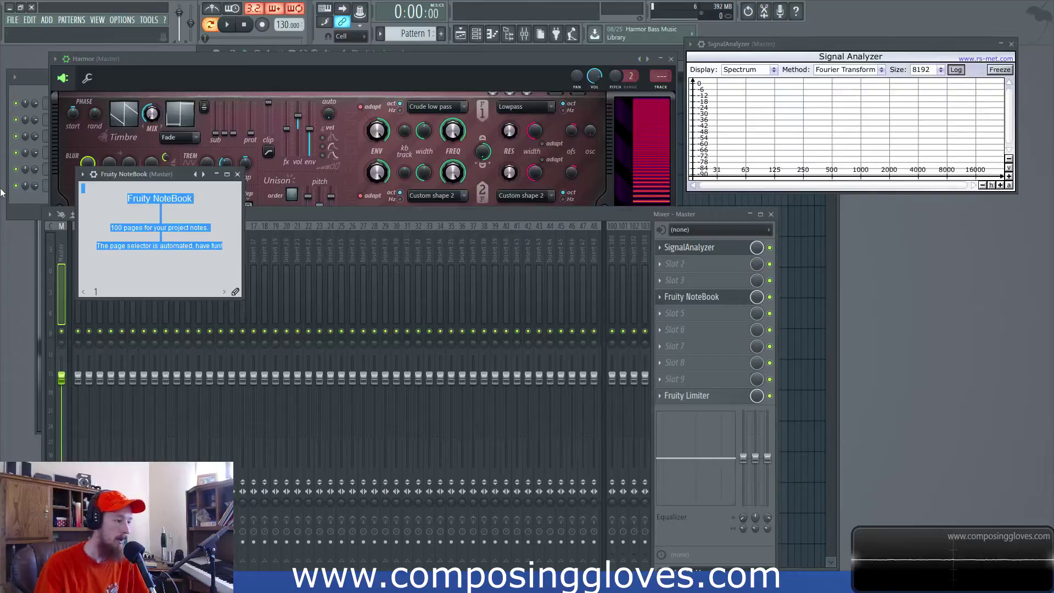
{"action": "key", "text": "Delete"}
{"action": "type", "text": "100 "}
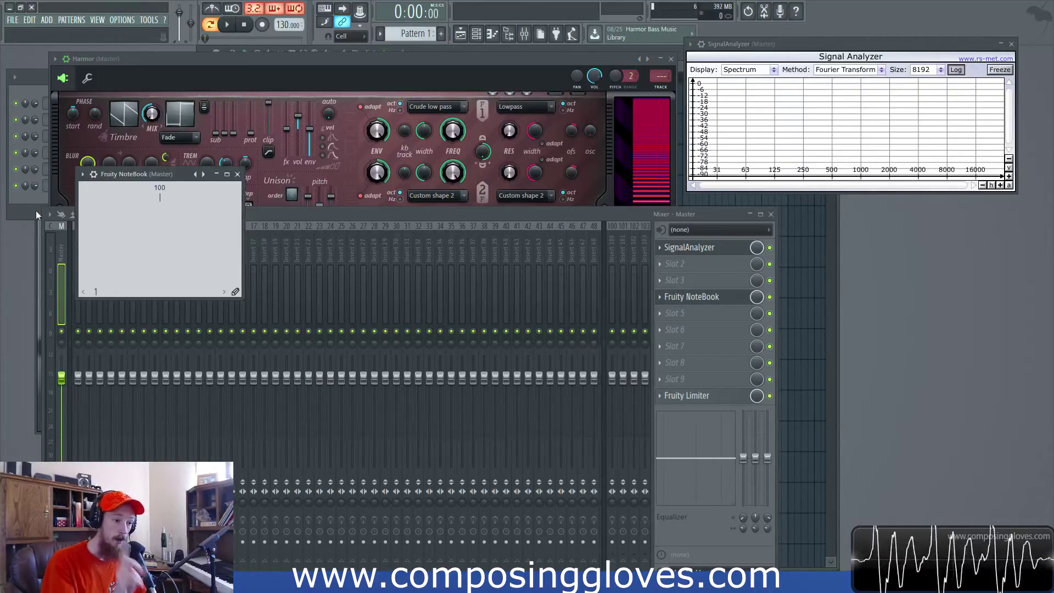
Step: Add 200 on a second line of the notebook and mark it as an even harmonic, E200
{"action": "type", "text": "2"}
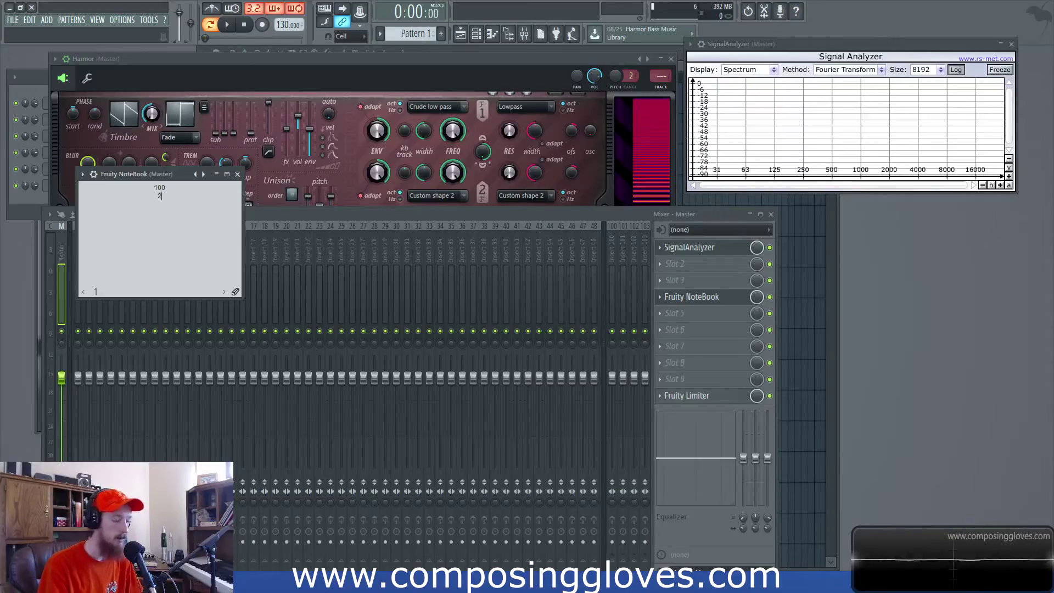
{"action": "type", "text": "00 EVe"}
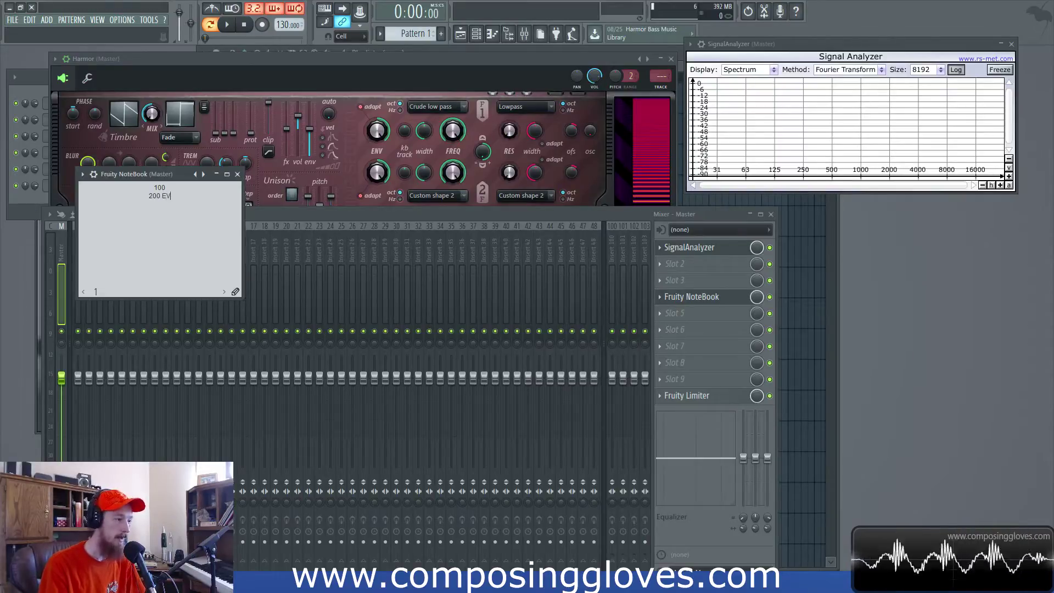
{"action": "key", "text": "BackSpace"}
{"action": "key", "text": "BackSpace"}
{"action": "key", "text": "BackSpace"}
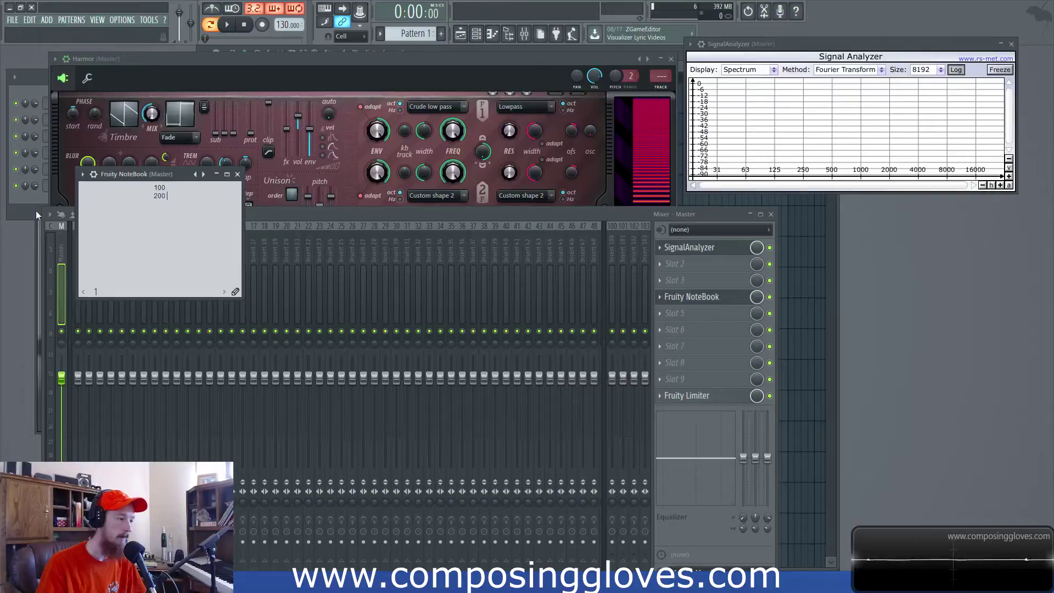
{"action": "key", "text": "Left"}
{"action": "type", "text": "E2"}
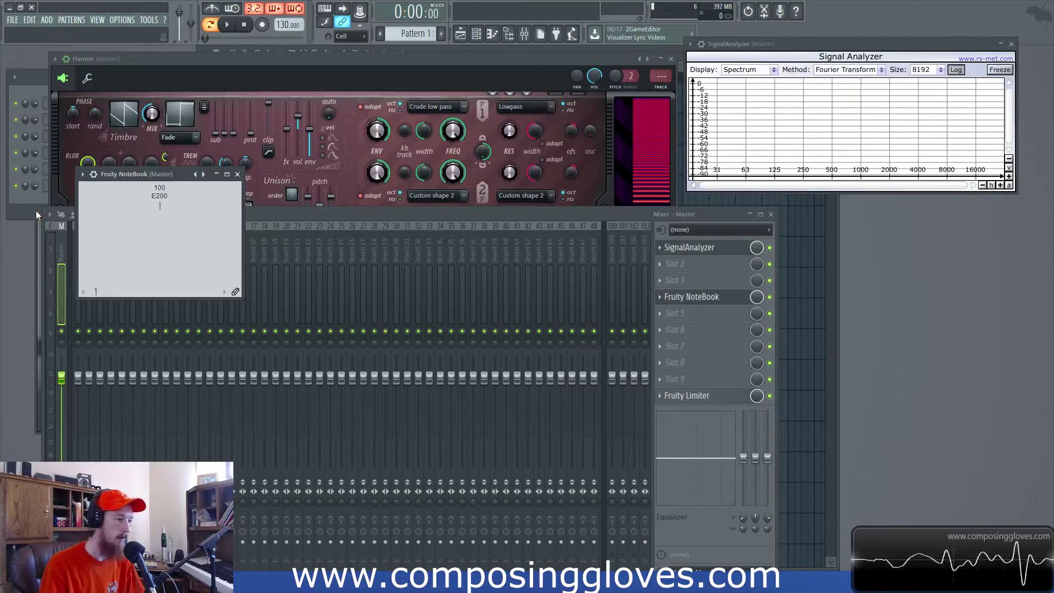
Step: Add the third harmonic to the notebook as a new line reading D300
{"action": "type", "text": "0"}
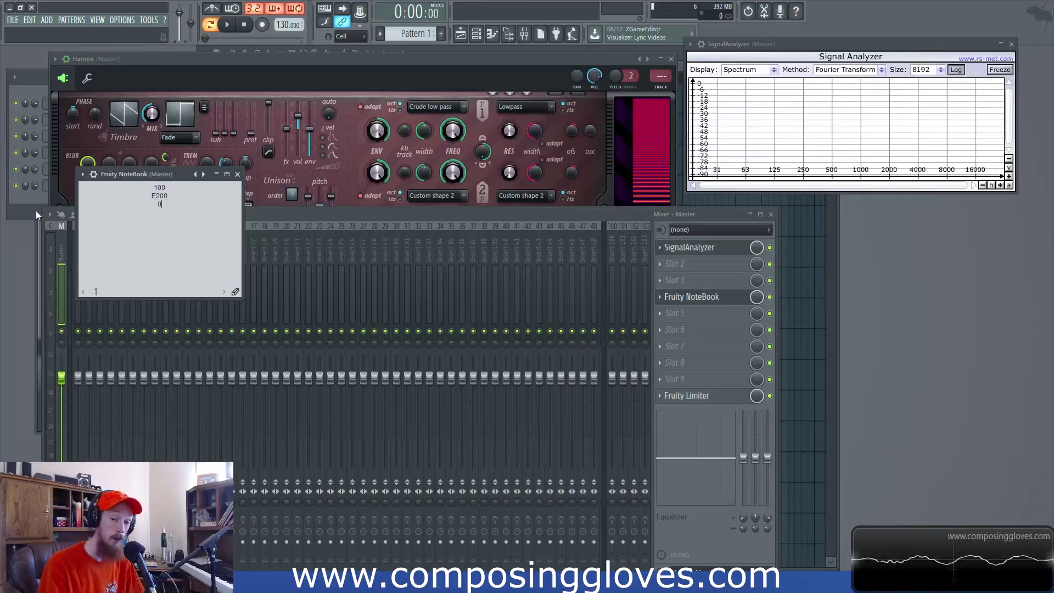
{"action": "type", "text": "0 0300"}
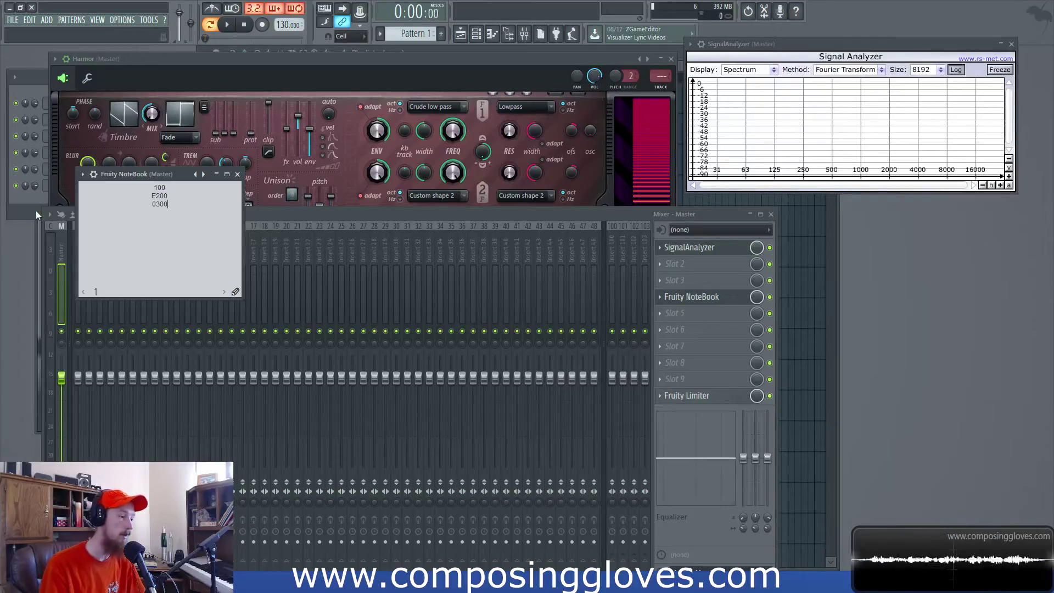
{"action": "key", "text": "Home"}
{"action": "key", "text": "Delete"}
{"action": "type", "text": "D300 "}
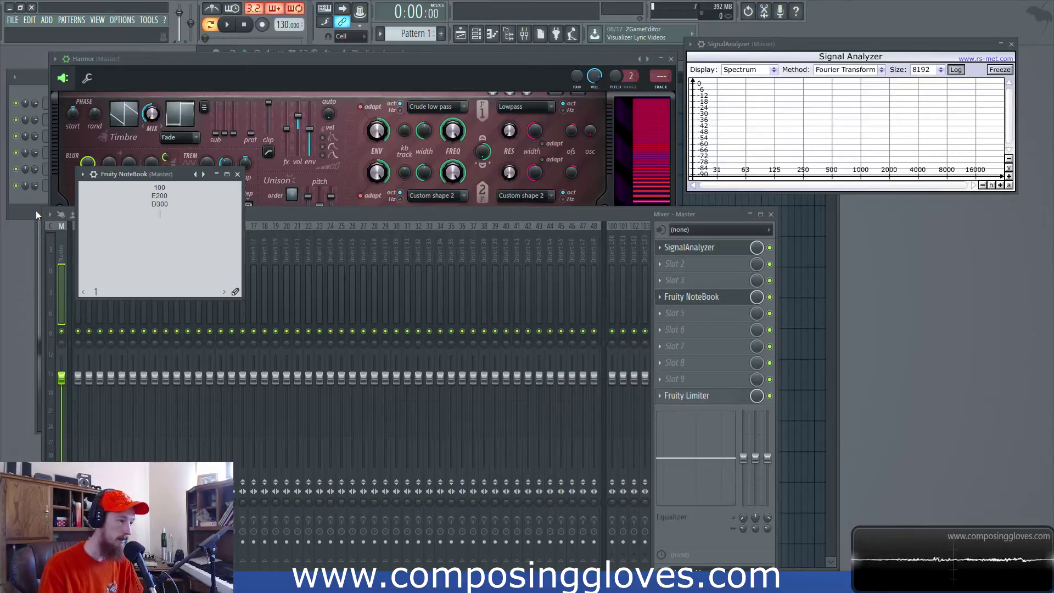
Step: Continue the harmonic list in the notebook with the lines E400 and D500
{"action": "type", "text": "E"}
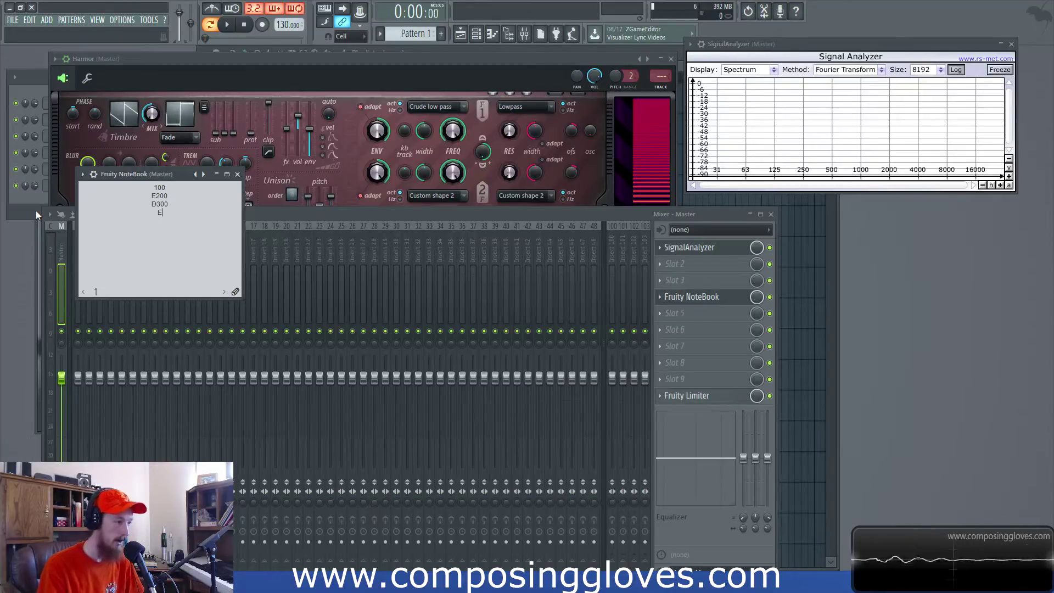
{"action": "type", "text": "400"}
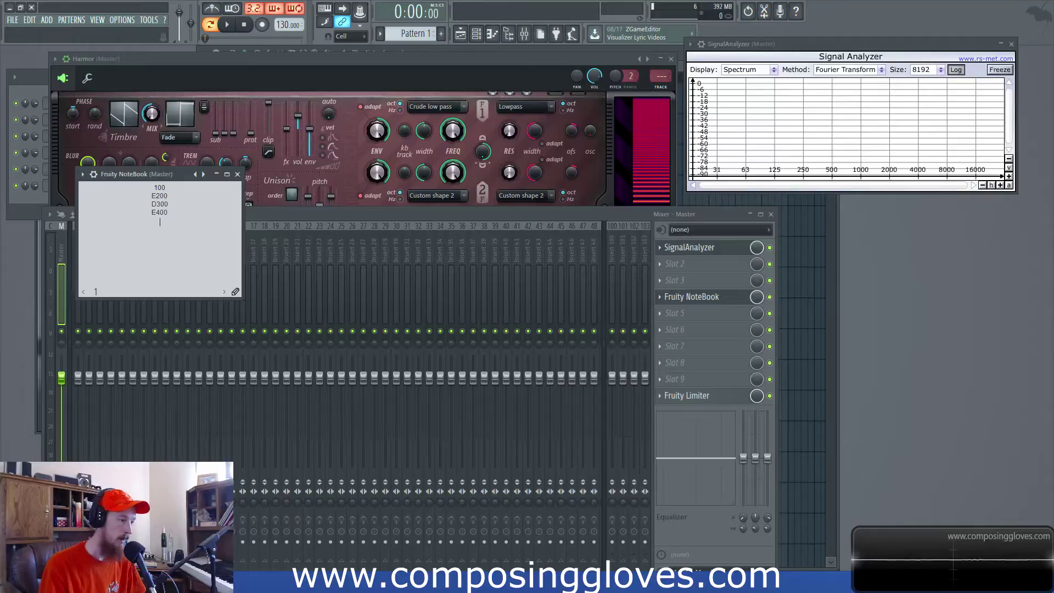
{"action": "key", "text": "Return"}
{"action": "type", "text": "D5"}
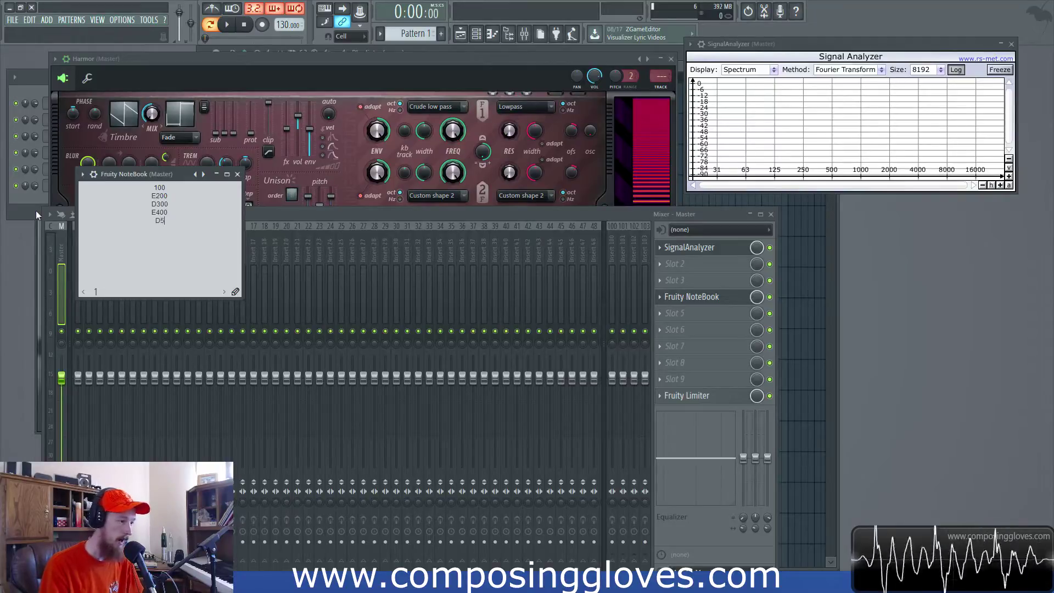
{"action": "type", "text": "00 "}
Step: Complete the notebook's harmonic list with the lines E600 and D700
{"action": "type", "text": "O"}
{"action": "key", "text": "Up"}
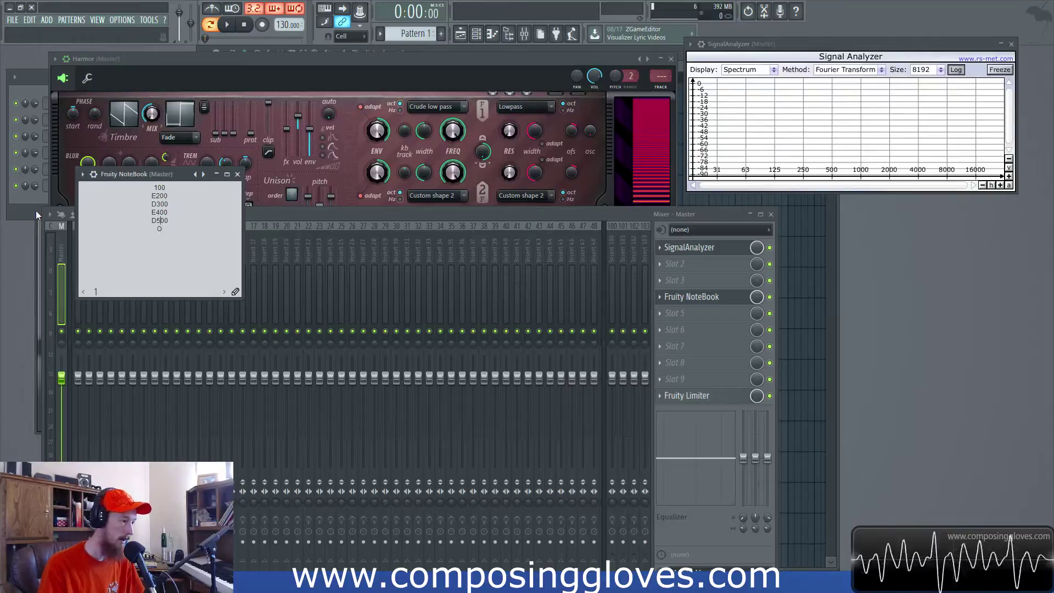
{"action": "key", "text": "Up"}
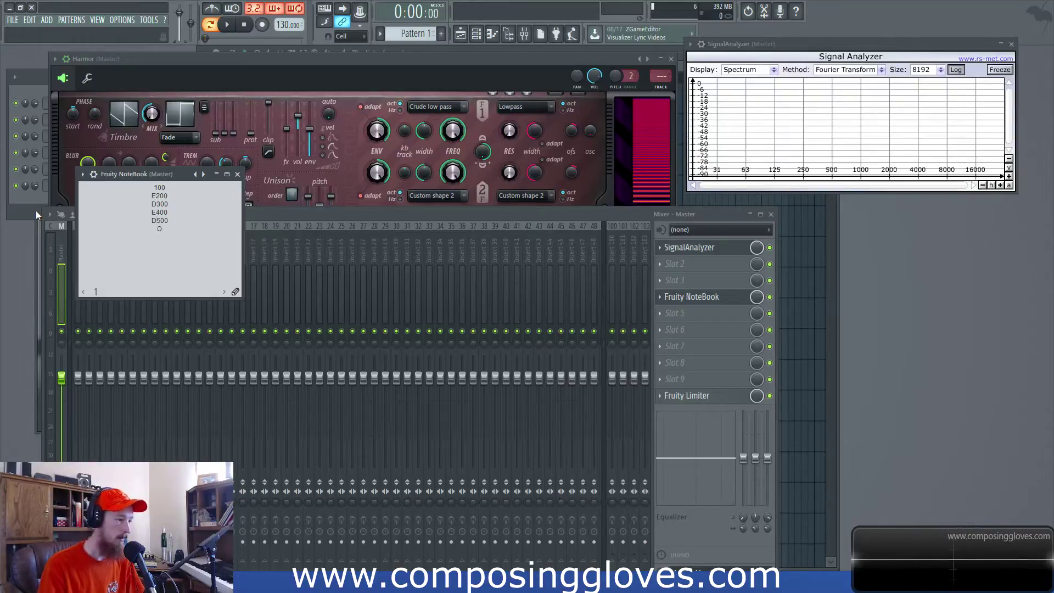
{"action": "key", "text": "BackSpace"}
{"action": "type", "text": "E"}
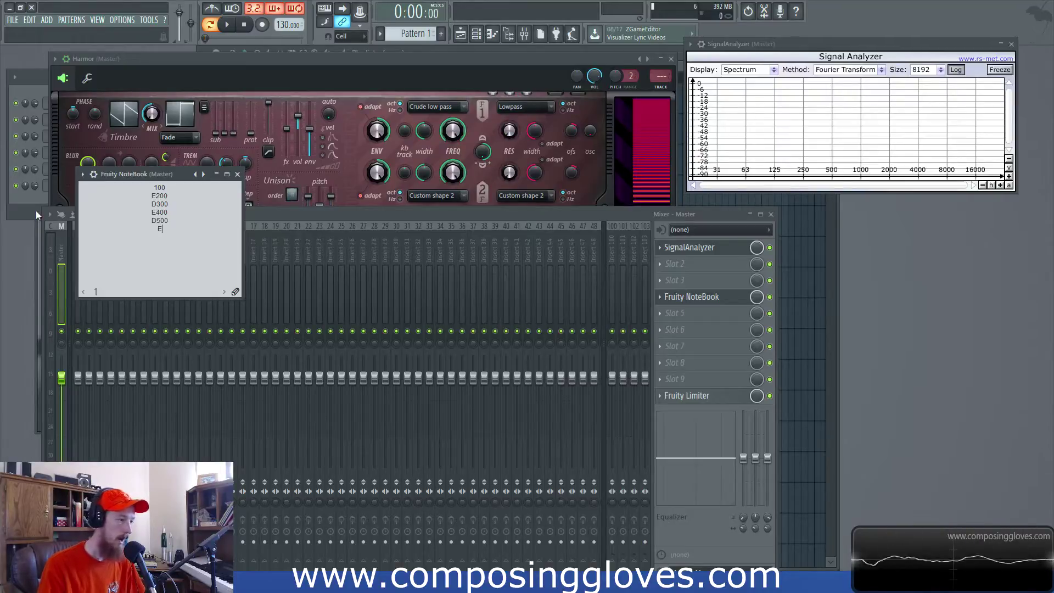
{"action": "type", "text": "600"}
{"action": "key", "text": "Return"}
{"action": "type", "text": "700"}
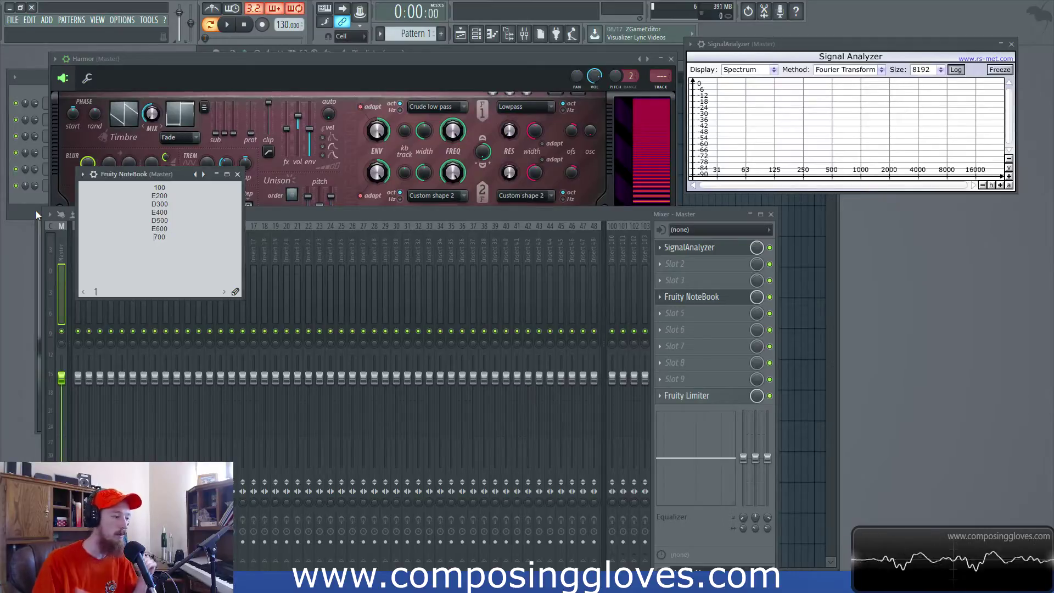
{"action": "type", "text": "D"}
Step: Label the E200 line in the notebook as an octave by adding OCT after it
{"action": "key", "text": "Up"}
{"action": "key", "text": "Up"}
{"action": "key", "text": "Up"}
{"action": "key", "text": "Up"}
{"action": "key", "text": "Up"}
{"action": "key", "text": "Up"}
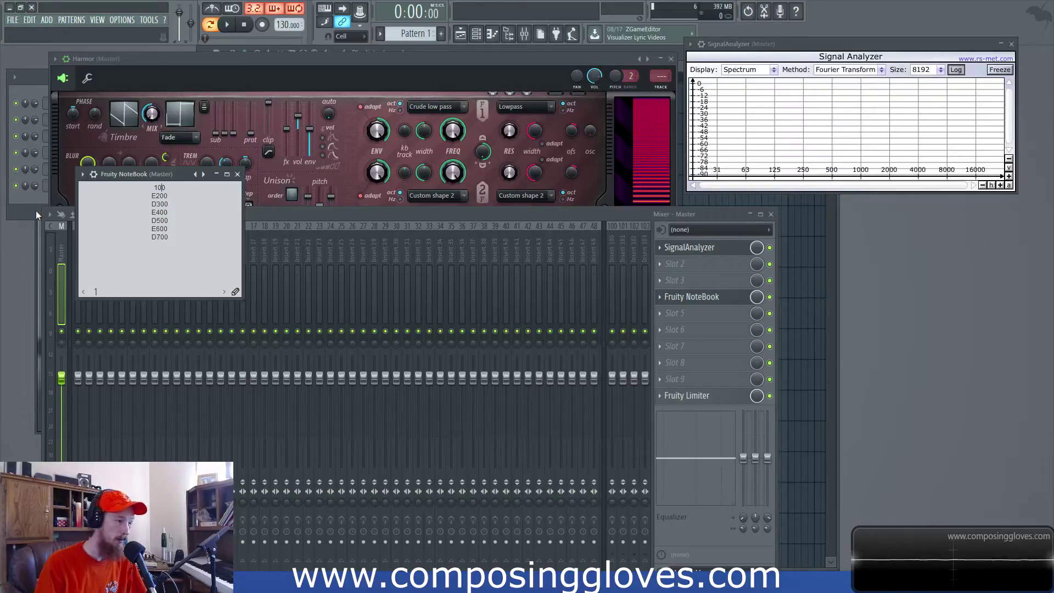
{"action": "key", "text": "Down"}
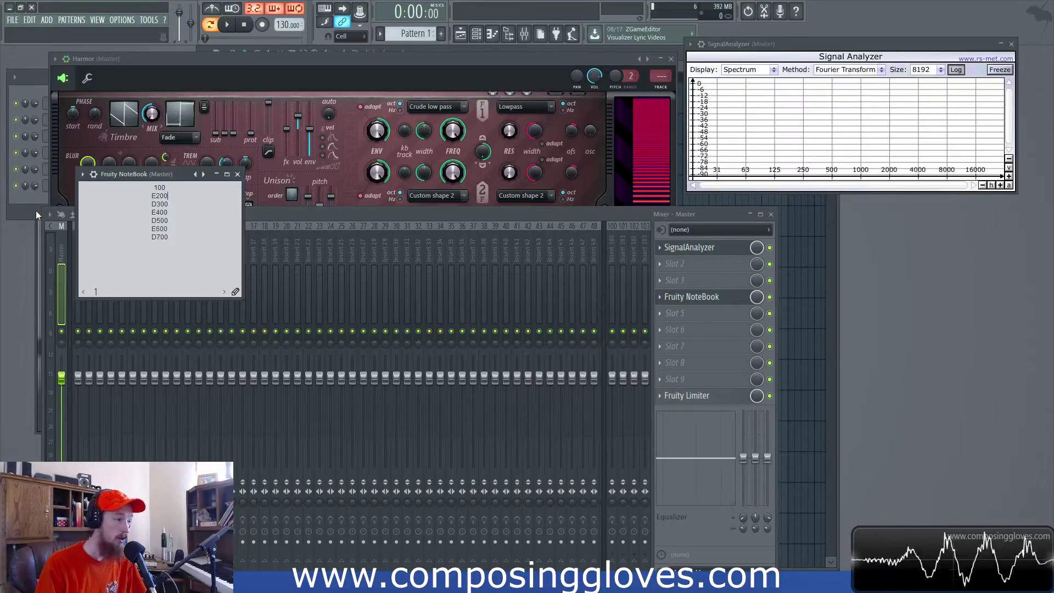
{"action": "type", "text": "OCT"}
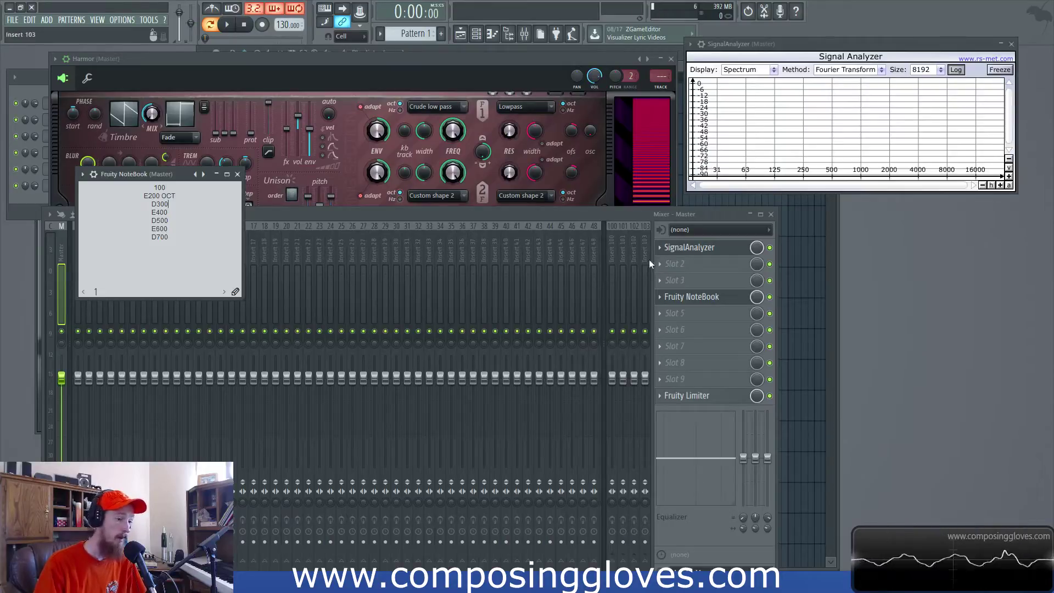
Step: Load Fruity Parametric EQ 2 into slot 7 of the Master track and move its window over the mixer
{"action": "left_click", "coordinate": [672, 346]}
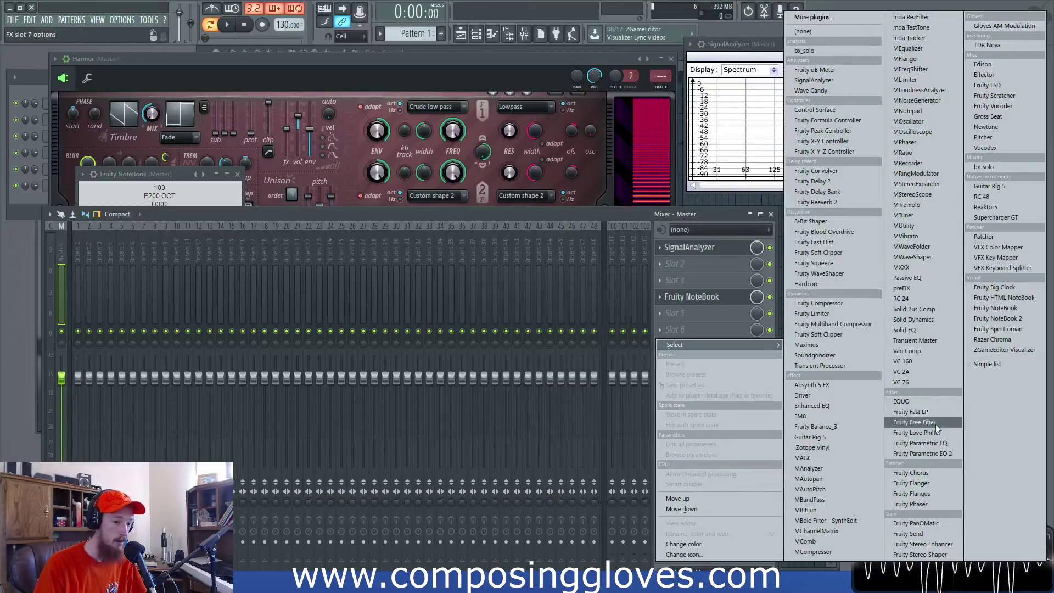
{"action": "left_click", "coordinate": [920, 453]}
{"action": "left_click_drag", "start_coordinate": [181, 103], "coordinate": [615, 185]}
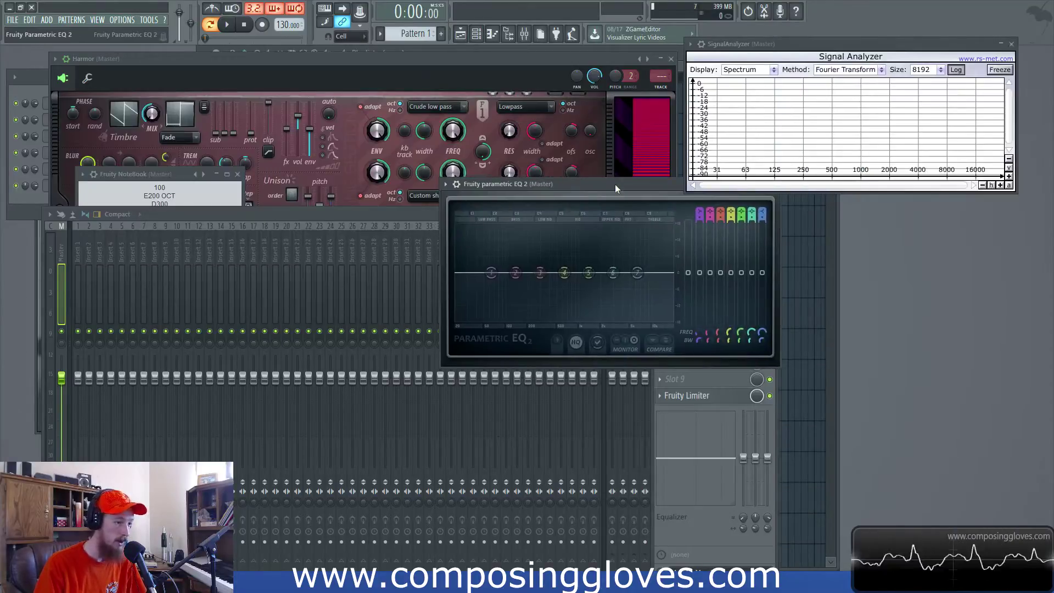
Step: Label the D300 line in the notebook as an octave plus a fifth by adding OCT+5 after it
{"action": "left_click", "coordinate": [155, 172]}
{"action": "left_click", "coordinate": [576, 189]}
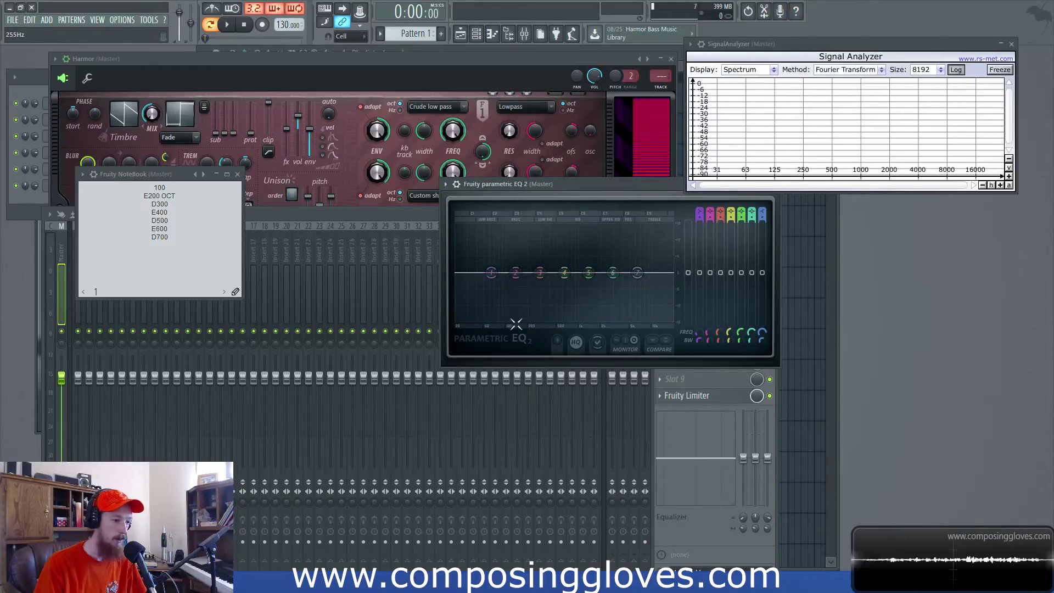
{"action": "left_click", "coordinate": [176, 201]}
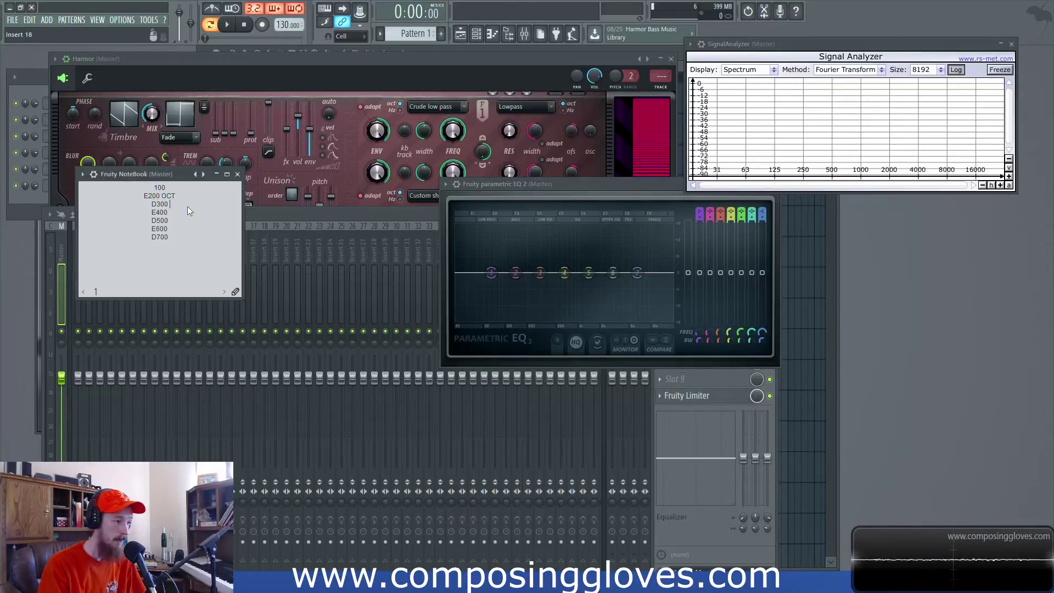
{"action": "type", "text": "OCT"}
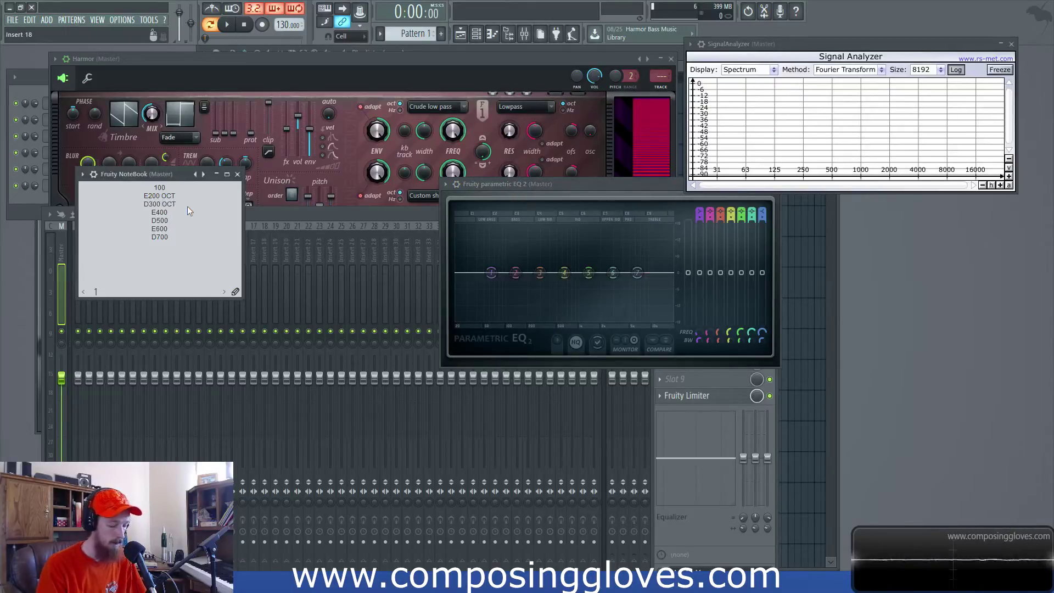
{"action": "type", "text": "+5"}
{"action": "key", "text": "Down"}
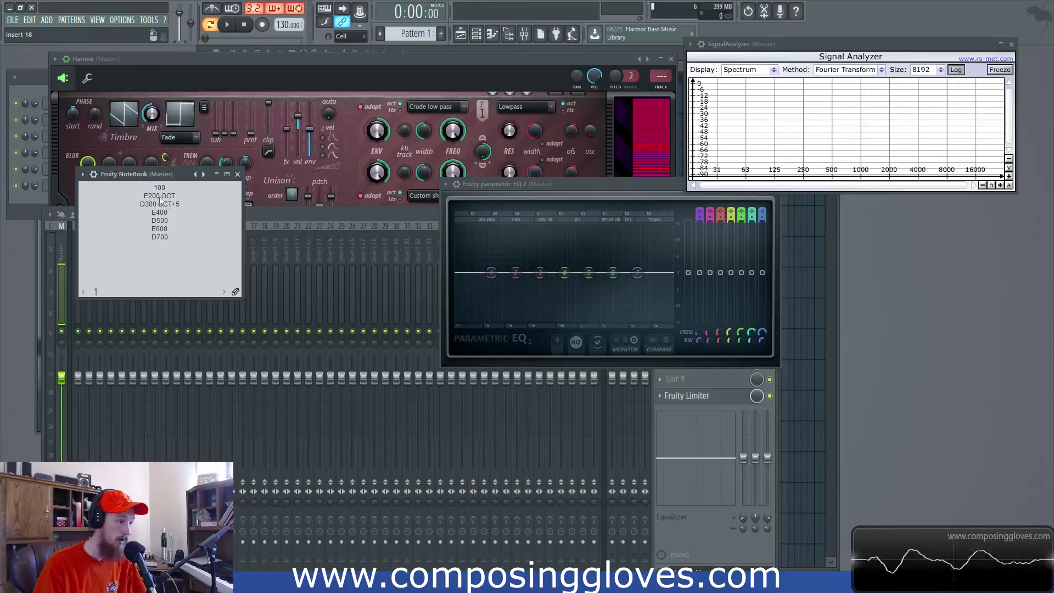
Step: Add OCT after the notebook's E400 line and Funny after the D500 line
{"action": "type", "text": "OCT"}
{"action": "key", "text": "Down"}
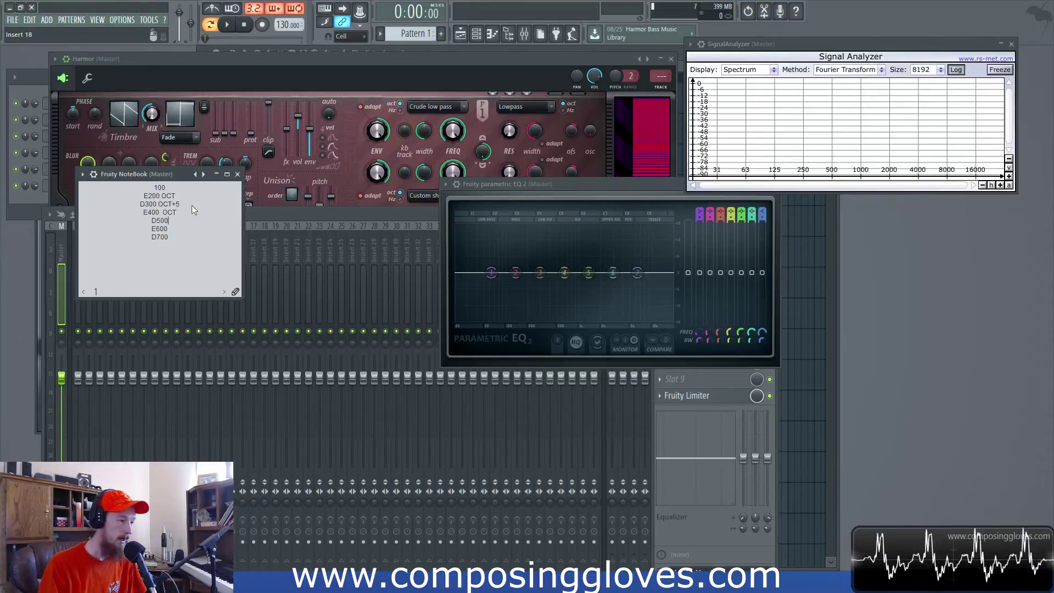
{"action": "type", "text": "FUnny"}
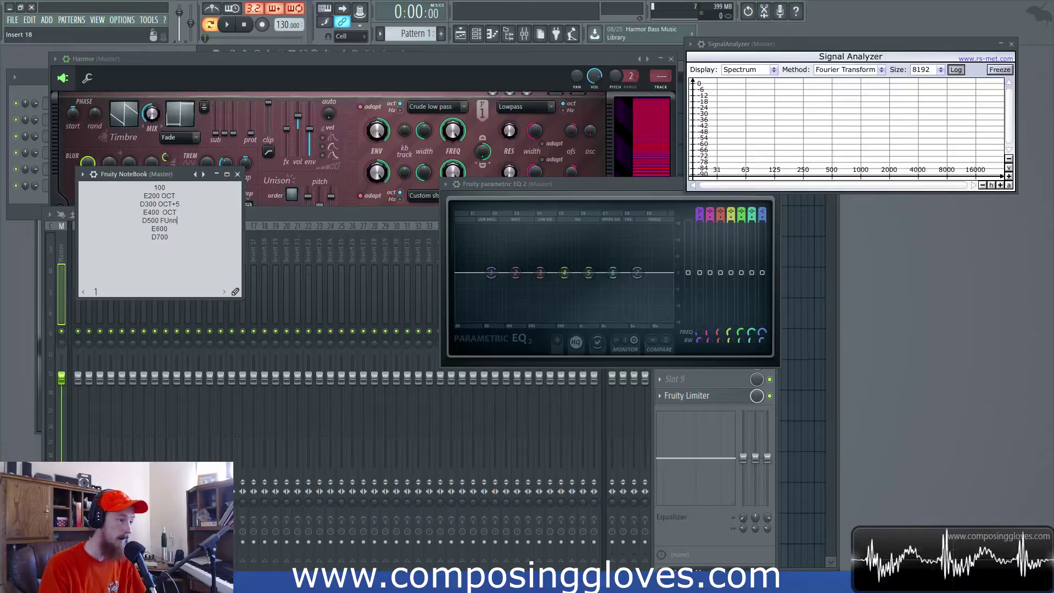
{"action": "key", "text": "Left"}
{"action": "key", "text": "Left"}
{"action": "key", "text": "Left"}
{"action": "key", "text": "BackSpace"}
{"action": "type", "text": "u"}
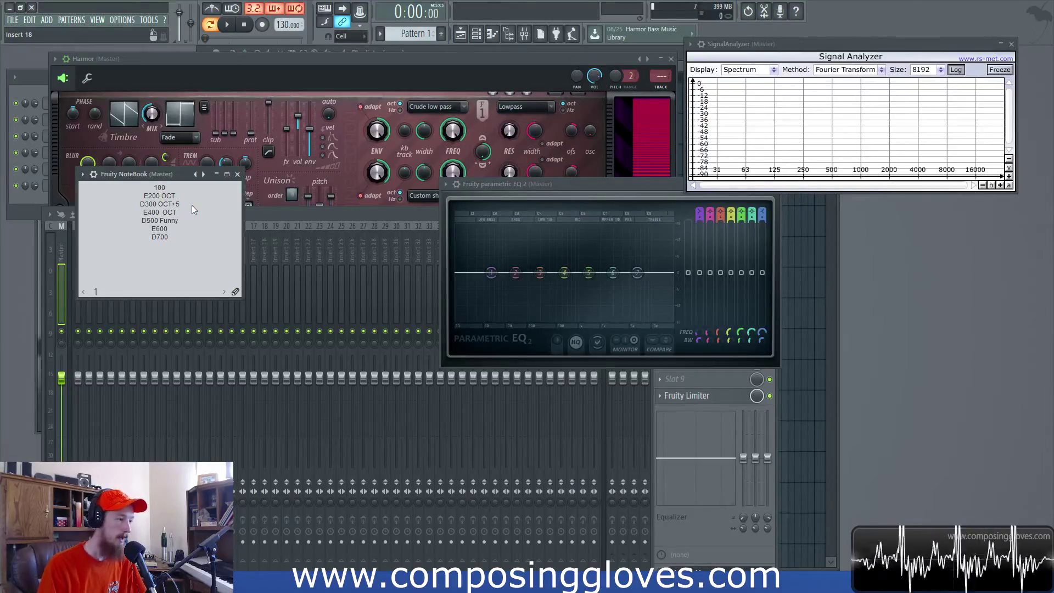
Step: Move the notebook clear of the surrounding windows and highlight its harmonic lines one after another for review
{"action": "key", "text": "Down"}
{"action": "key", "text": "Left"}
{"action": "key", "text": "Left"}
{"action": "key", "text": "Left"}
{"action": "key", "text": "Left"}
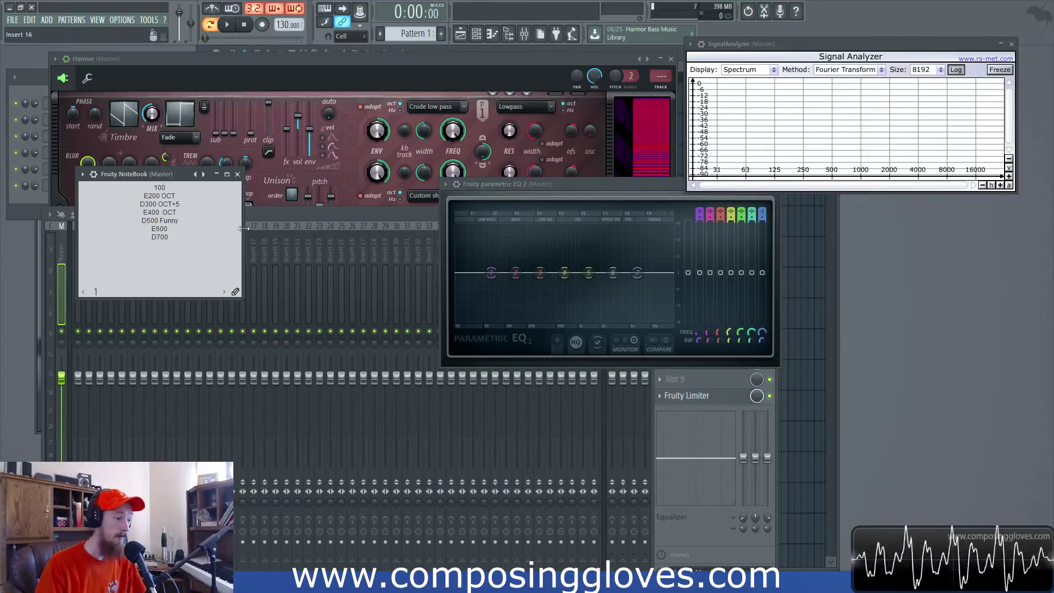
{"action": "left_click_drag", "start_coordinate": [165, 174], "coordinate": [195, 189]}
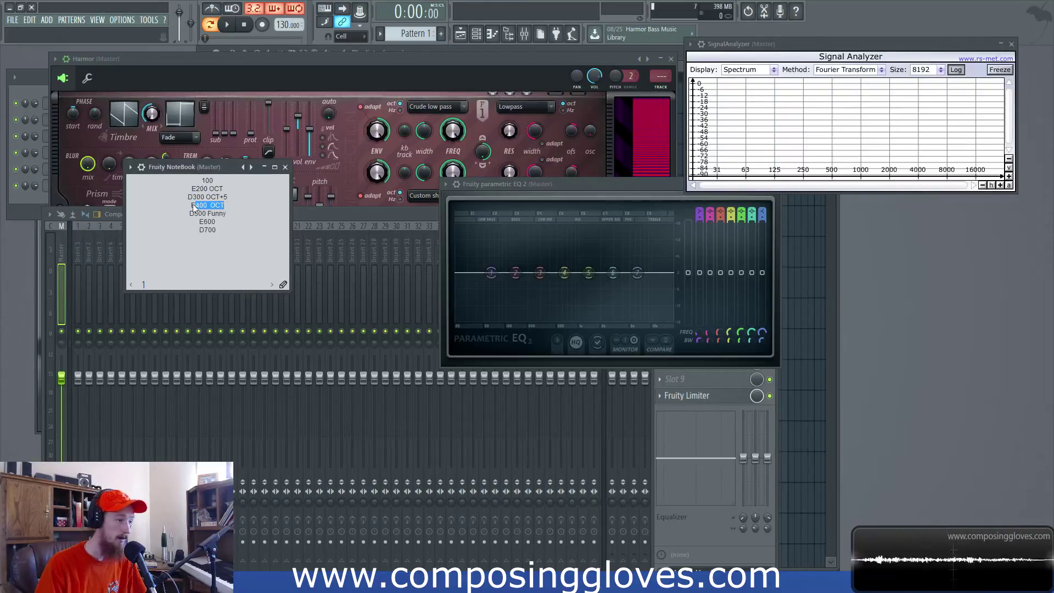
{"action": "mouse_move", "coordinate": [214, 181]}
{"action": "left_mouse_down"}
{"action": "mouse_move", "coordinate": [202, 183]}
{"action": "mouse_move", "coordinate": [229, 166]}
{"action": "left_mouse_up"}
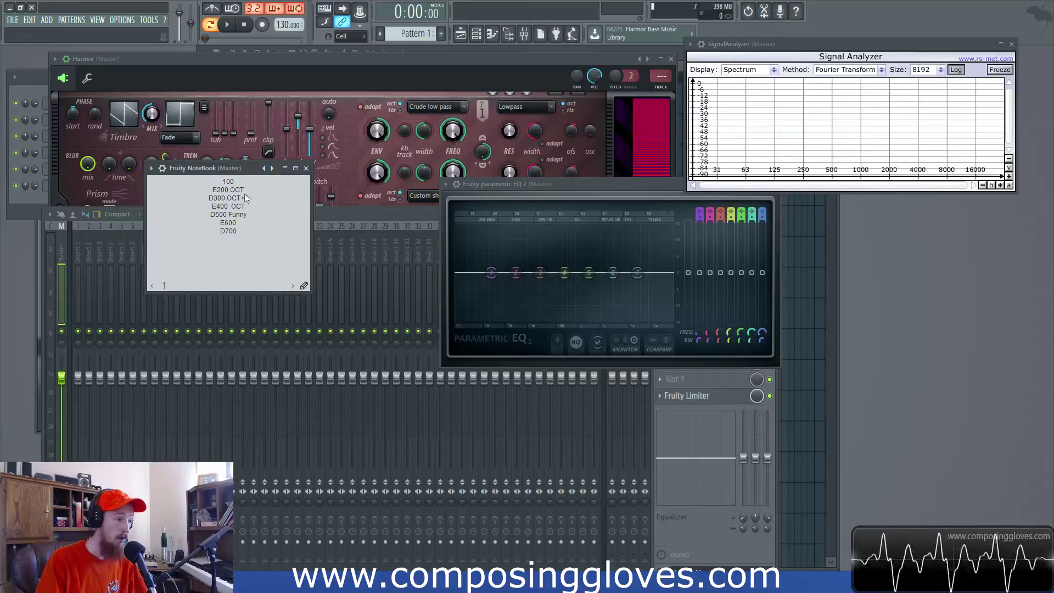
{"action": "left_click_drag", "start_coordinate": [244, 194], "coordinate": [199, 195]}
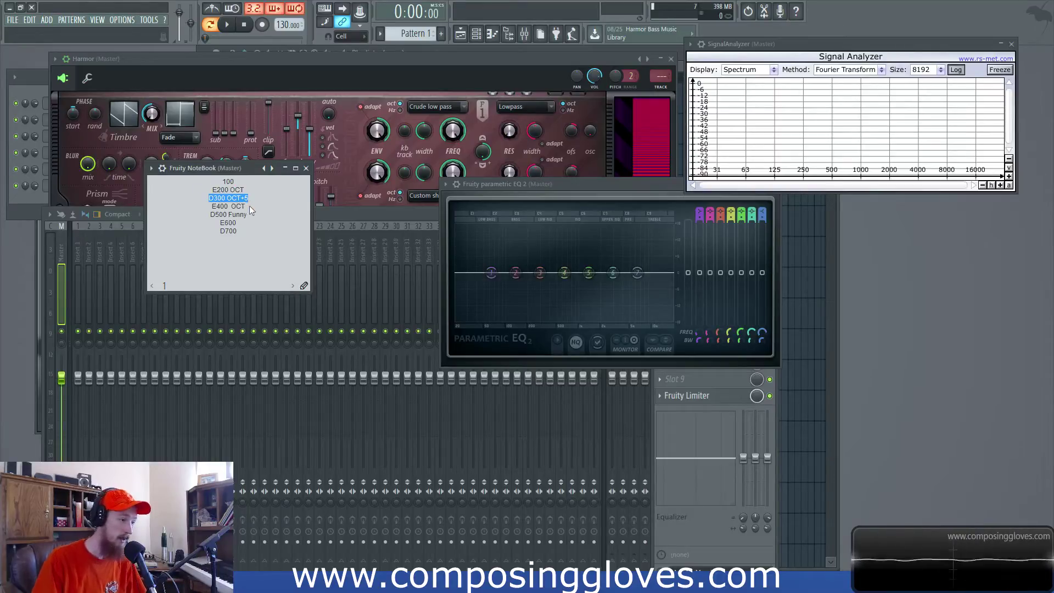
{"action": "left_click_drag", "start_coordinate": [248, 215], "coordinate": [220, 231]}
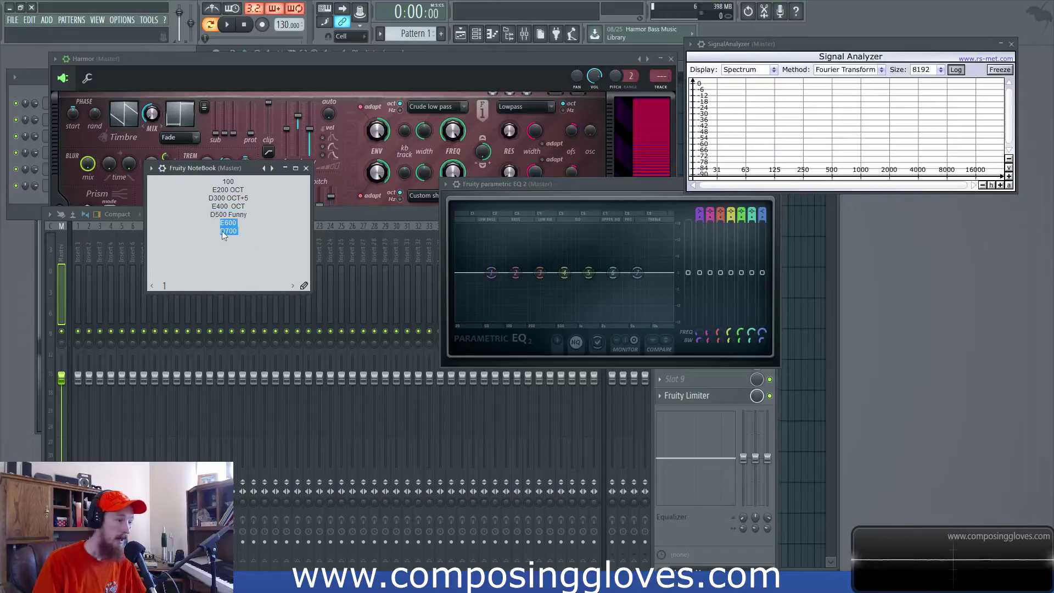
Step: Bring Harmor to the front, reposition its window, and vary the mix between Timbre 1 and Timbre 2
{"action": "left_click", "coordinate": [532, 62]}
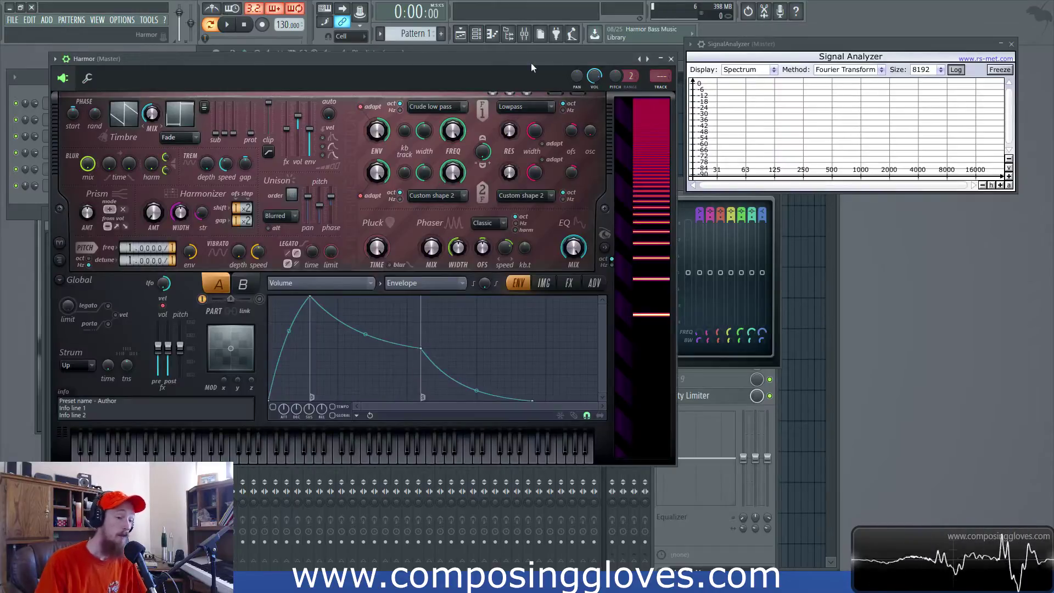
{"action": "left_click_drag", "start_coordinate": [531, 63], "coordinate": [551, 248]}
{"action": "left_click", "coordinate": [236, 151]}
{"action": "left_click_drag", "start_coordinate": [426, 249], "coordinate": [397, 101]}
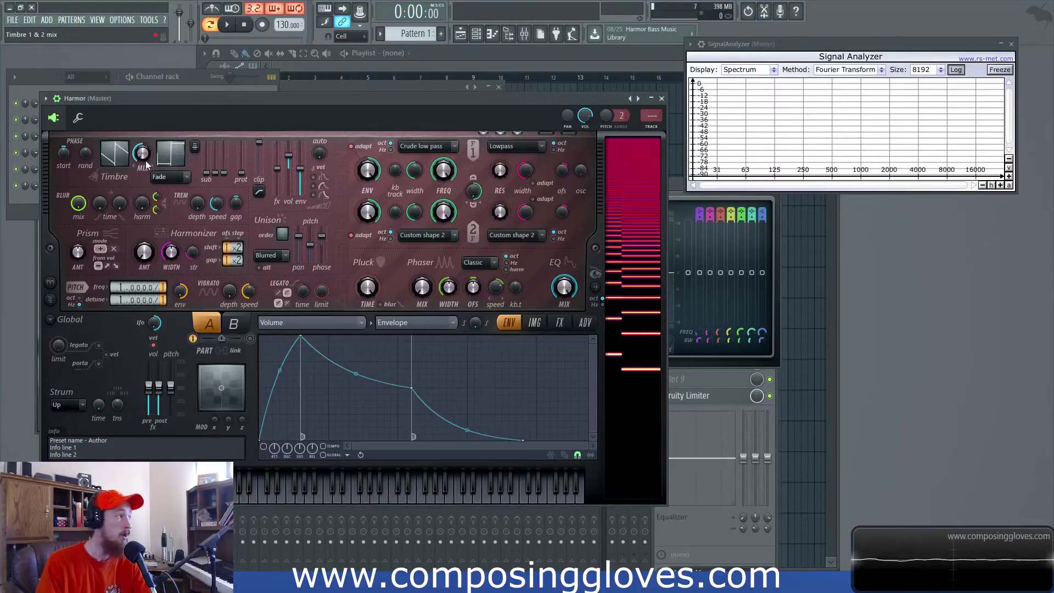
{"action": "left_click_drag", "start_coordinate": [147, 165], "coordinate": [147, 154]}
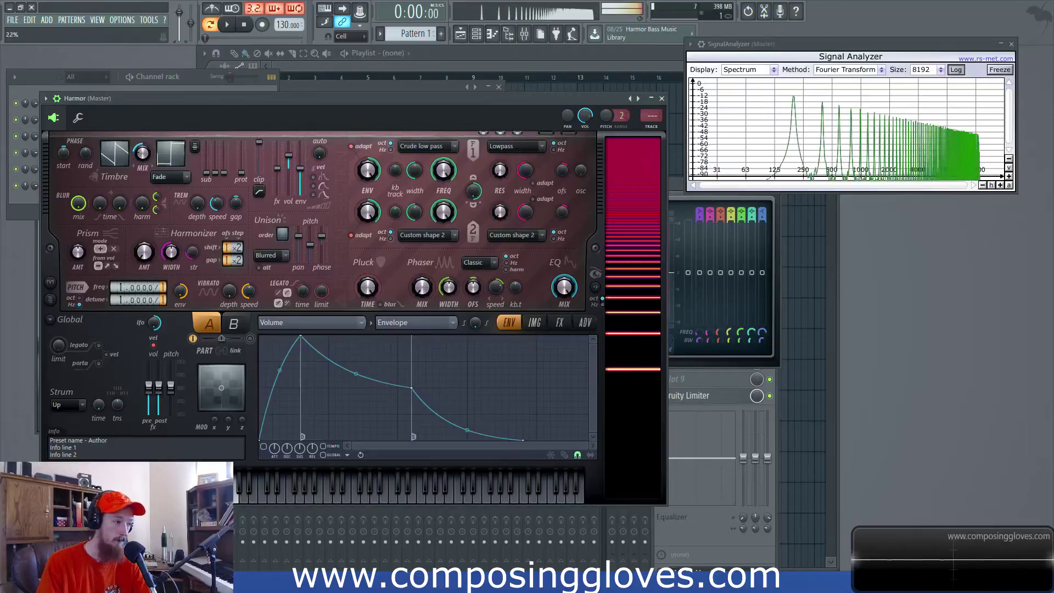
{"action": "left_click_drag", "start_coordinate": [147, 154], "coordinate": [146, 163]}
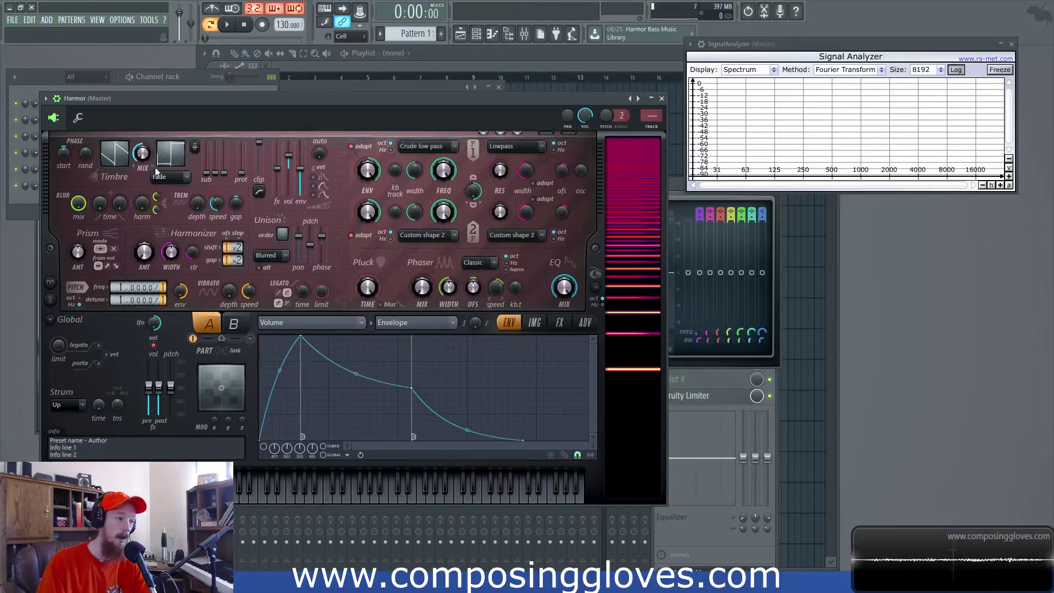
Step: Move the Harmor window aside to check the notebook's harmonic list, and bring it back
{"action": "left_click_drag", "start_coordinate": [205, 116], "coordinate": [321, 347]}
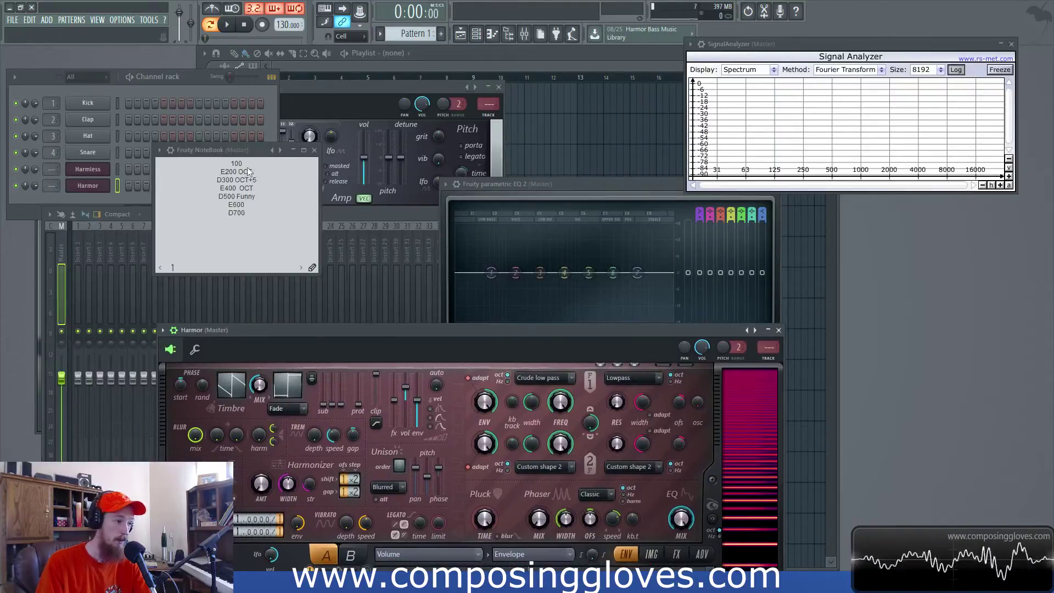
{"action": "left_click_drag", "start_coordinate": [385, 330], "coordinate": [284, 134]}
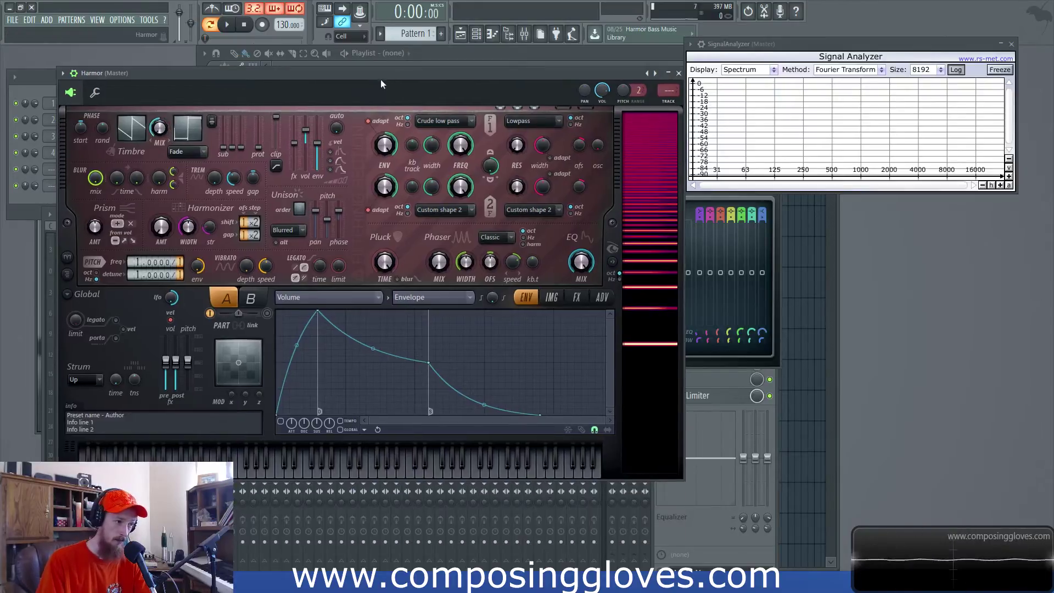
{"action": "left_click_drag", "start_coordinate": [381, 138], "coordinate": [380, 79]}
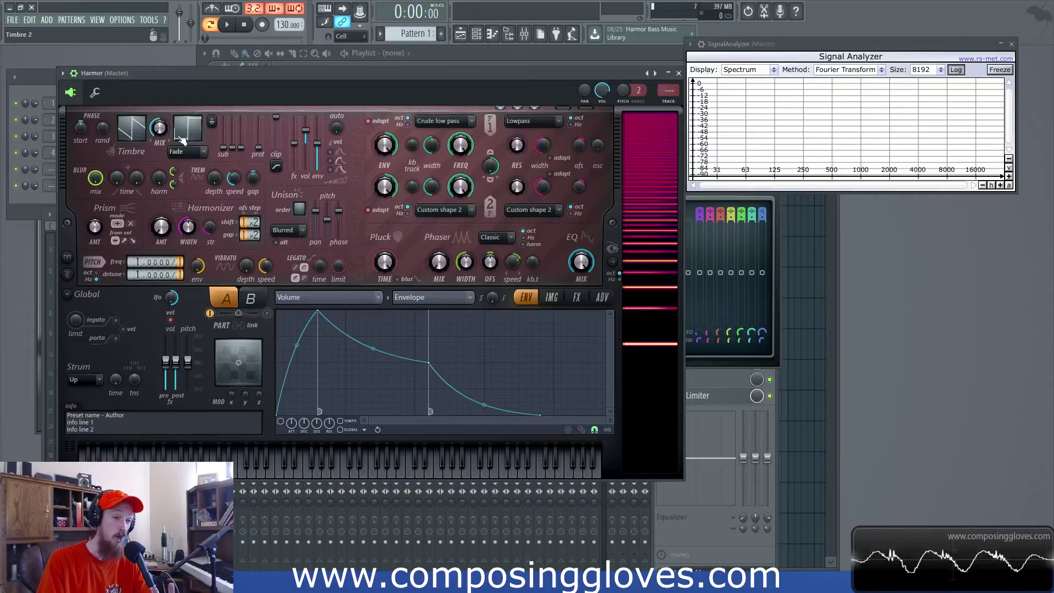
Step: Look through Harmor's image and effects sections and display the Timbre 1 harmonic level editor
{"action": "left_click", "coordinate": [552, 297]}
{"action": "left_click", "coordinate": [576, 297]}
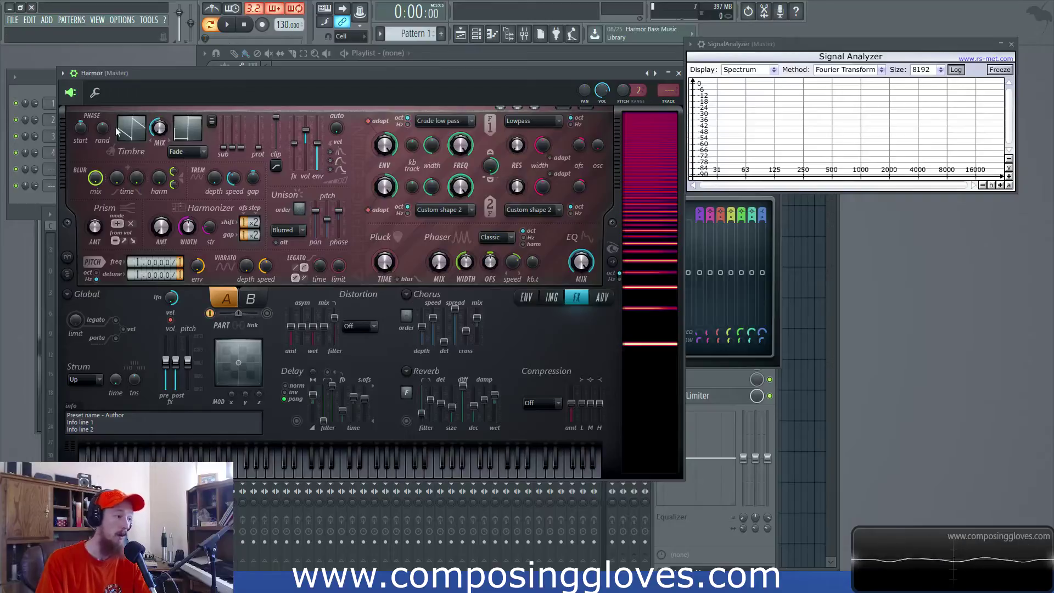
{"action": "left_click", "coordinate": [142, 141]}
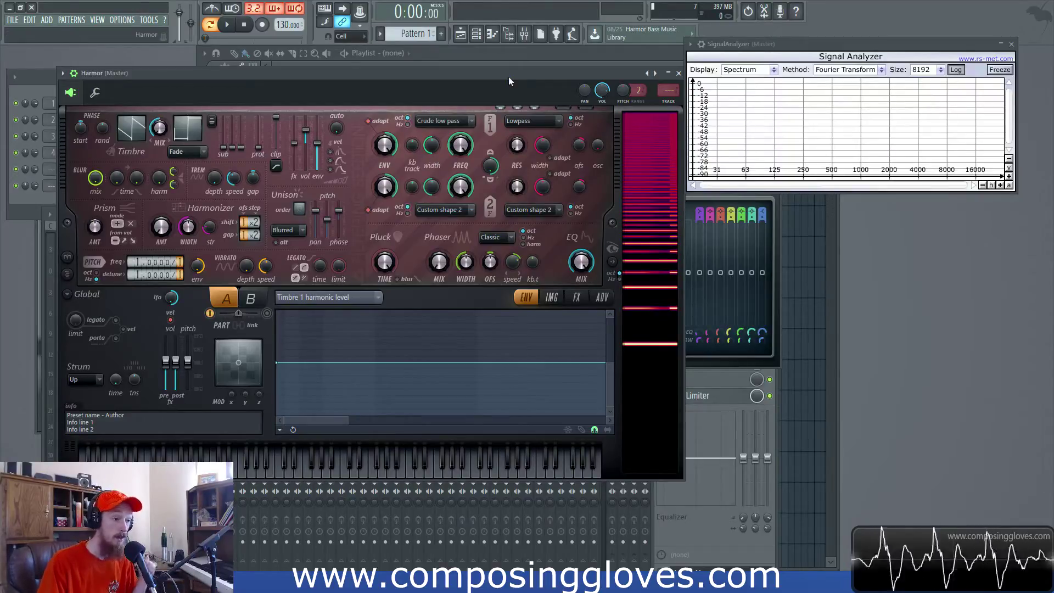
{"action": "left_click_drag", "start_coordinate": [509, 78], "coordinate": [513, 70]}
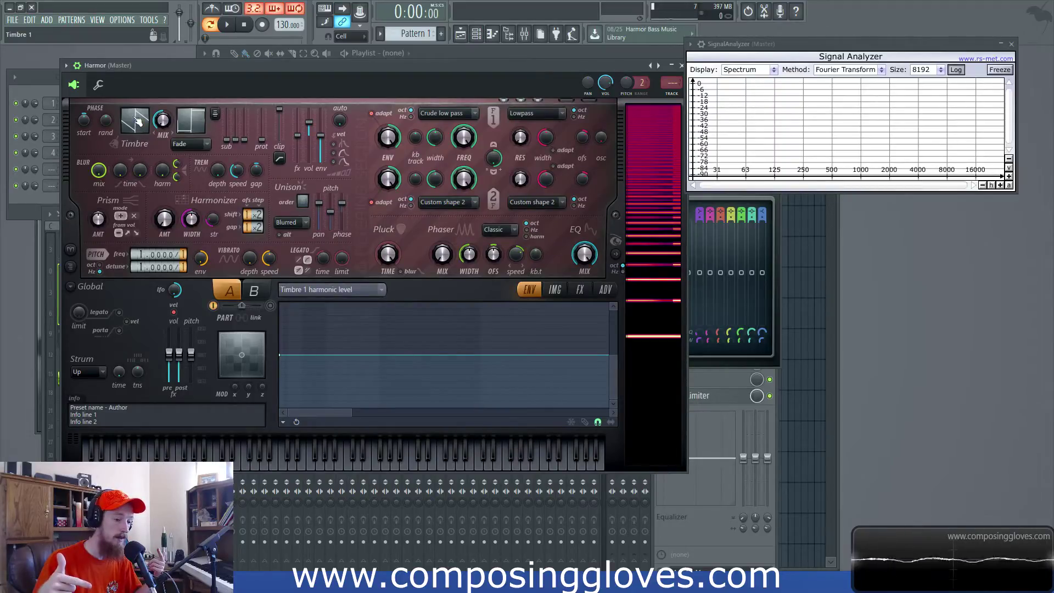
Step: Show Harmor's image section and open the sample browser, arranging the Harmor window beside it
{"action": "left_click", "coordinate": [579, 290]}
{"action": "left_click", "coordinate": [559, 294]}
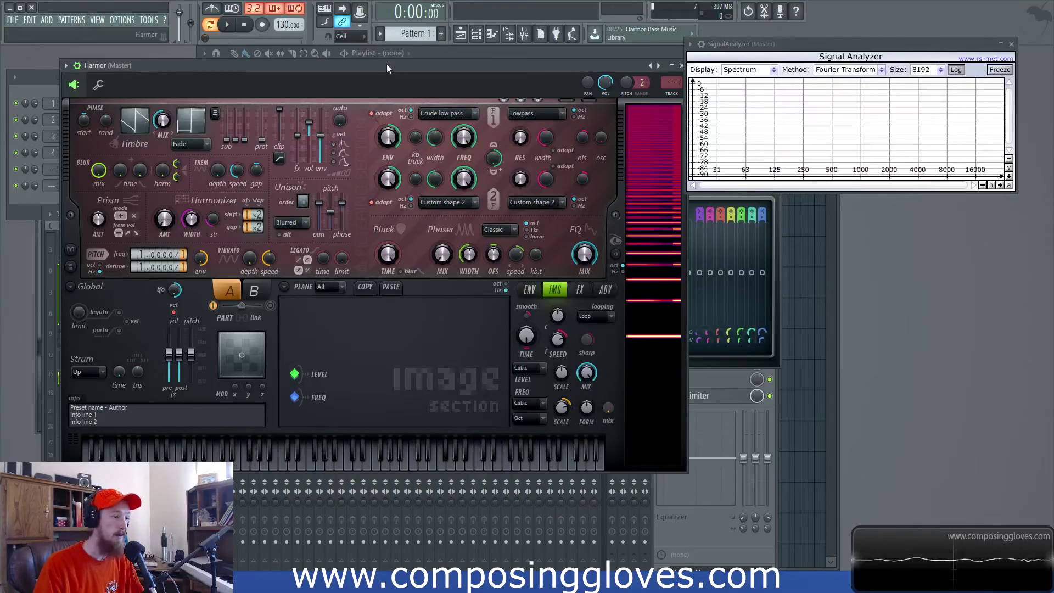
{"action": "left_click_drag", "start_coordinate": [386, 63], "coordinate": [462, 67]}
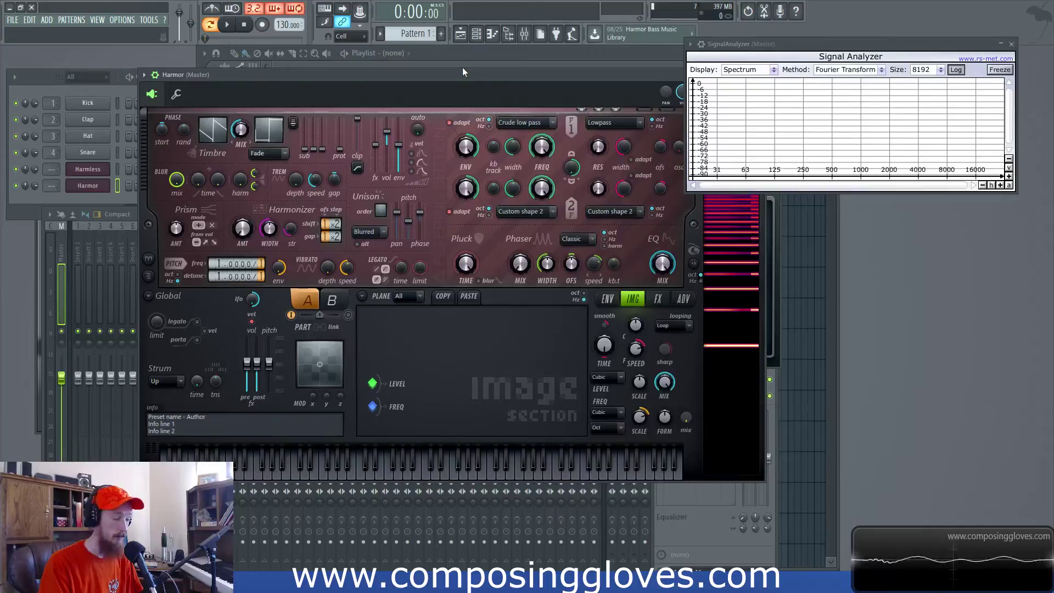
{"action": "key", "text": "alt+F8"}
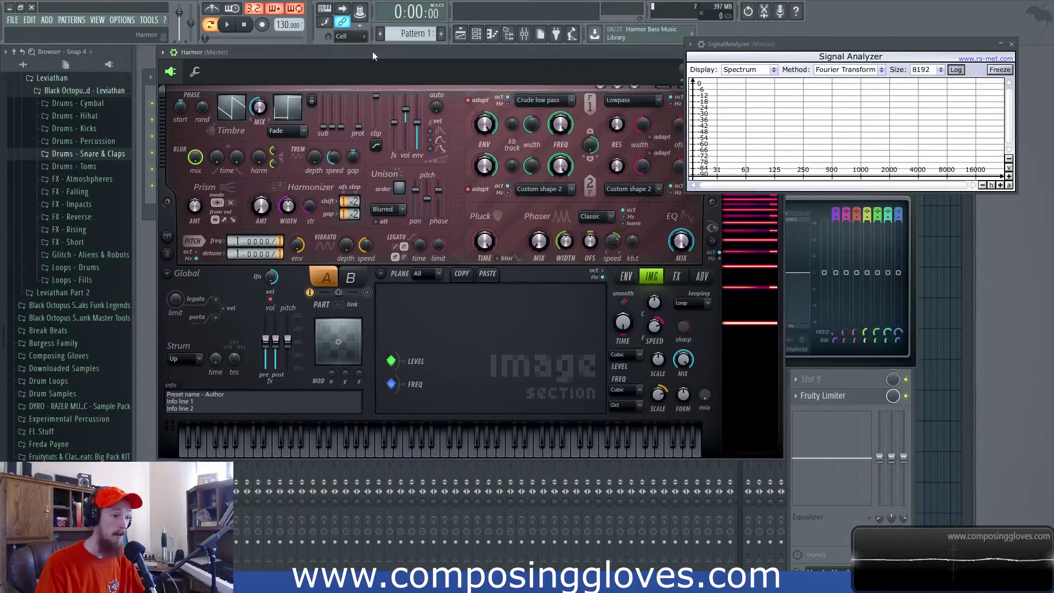
{"action": "mouse_move", "coordinate": [373, 52]}
{"action": "left_mouse_down"}
{"action": "mouse_move", "coordinate": [391, 51]}
{"action": "mouse_move", "coordinate": [357, 59]}
{"action": "left_mouse_up"}
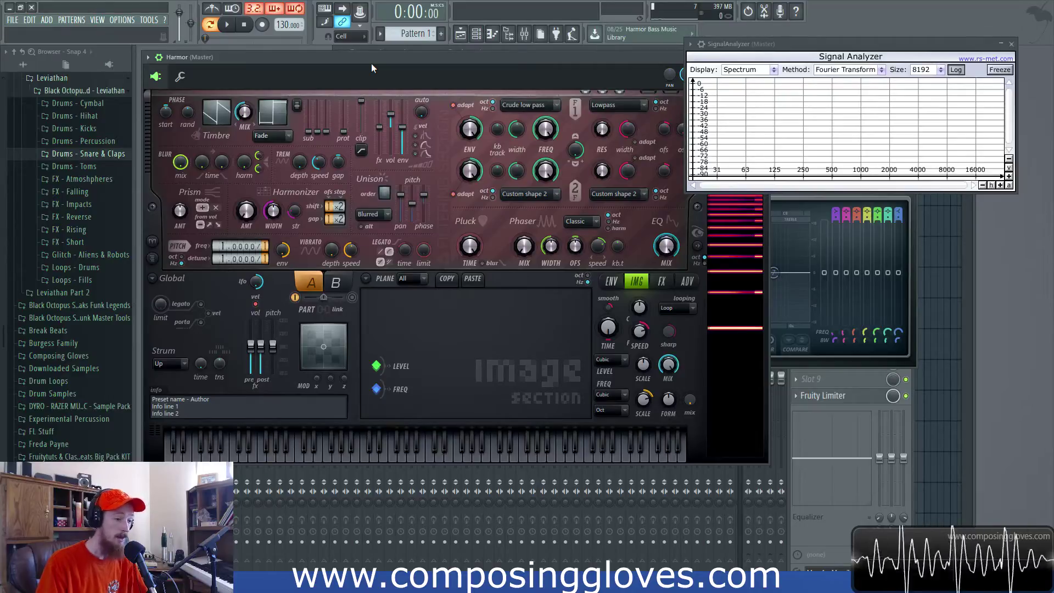
{"action": "left_click_drag", "start_coordinate": [371, 64], "coordinate": [365, 62]}
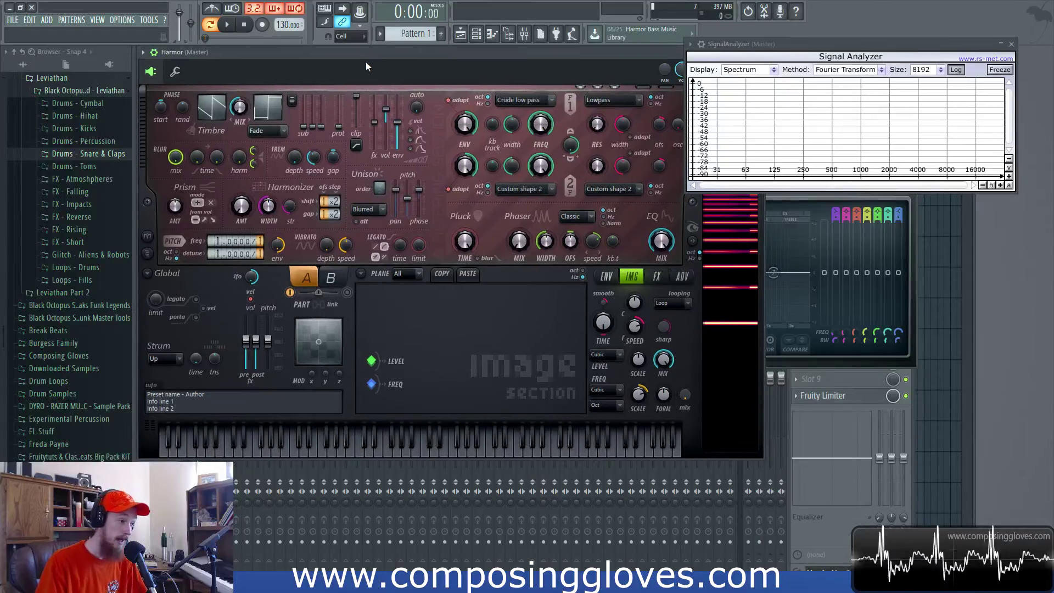
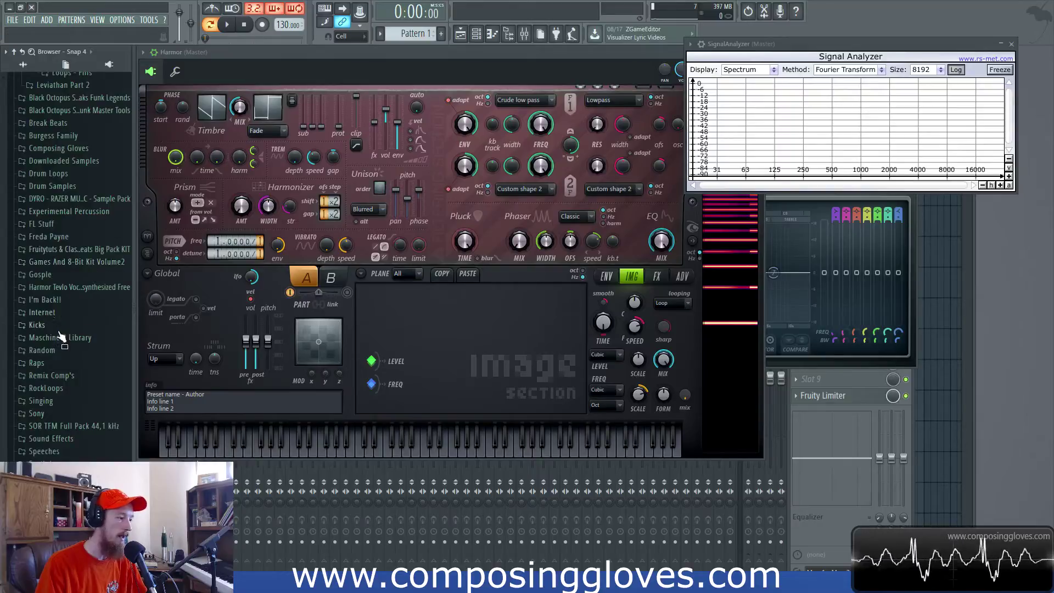
Step: Find AED1 808 Kick 019 G# in the 808 folder of AED1 Kicks and load it into Harmor's image section
{"action": "left_click", "coordinate": [62, 325]}
{"action": "left_click", "coordinate": [79, 351]}
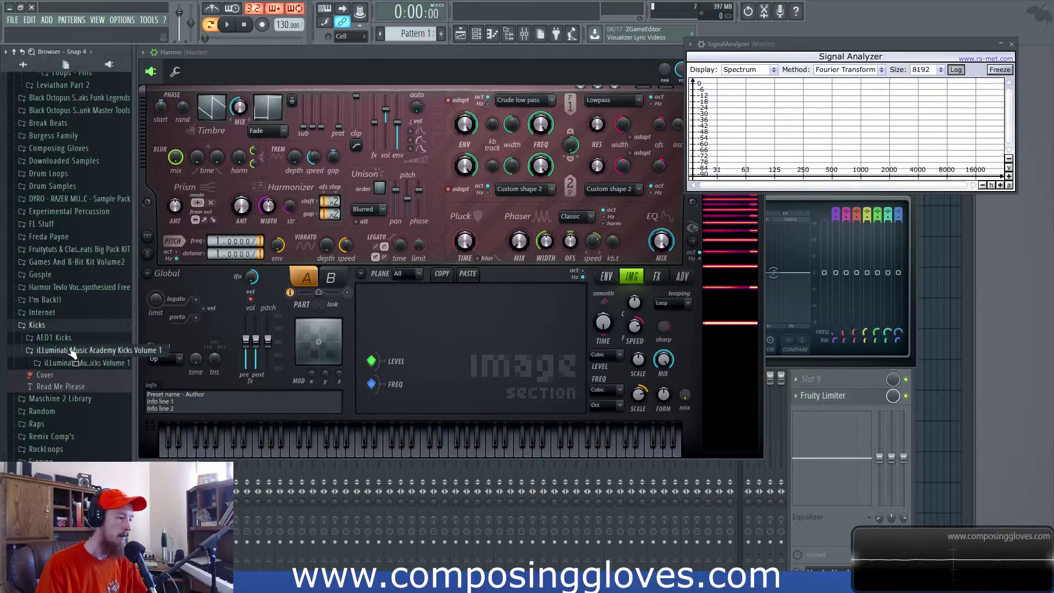
{"action": "left_click", "coordinate": [72, 350]}
{"action": "left_click", "coordinate": [63, 338]}
{"action": "left_click", "coordinate": [70, 350]}
{"action": "left_click", "coordinate": [60, 363]}
{"action": "scroll", "coordinate": [70, 396], "scroll_direction": "down", "scroll_amount": 5}
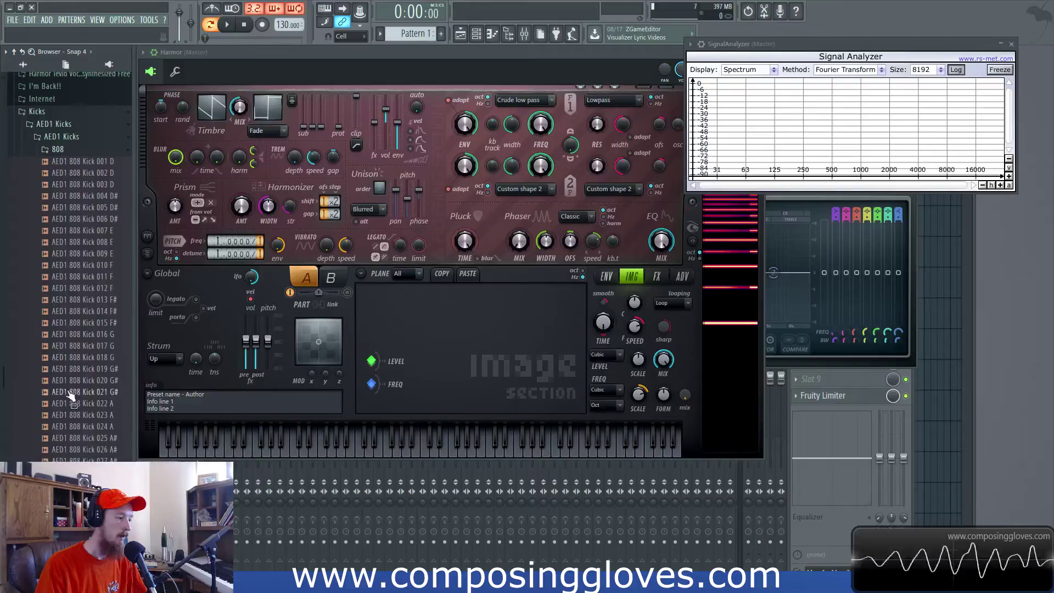
{"action": "left_click_drag", "start_coordinate": [77, 368], "coordinate": [447, 351]}
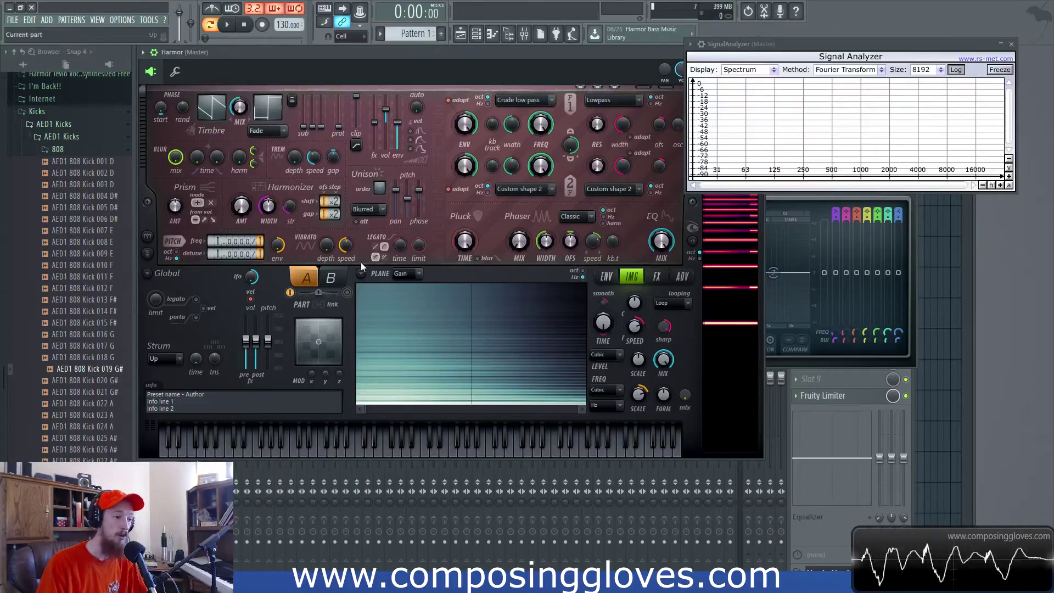
{"action": "left_click_drag", "start_coordinate": [117, 367], "coordinate": [117, 362]}
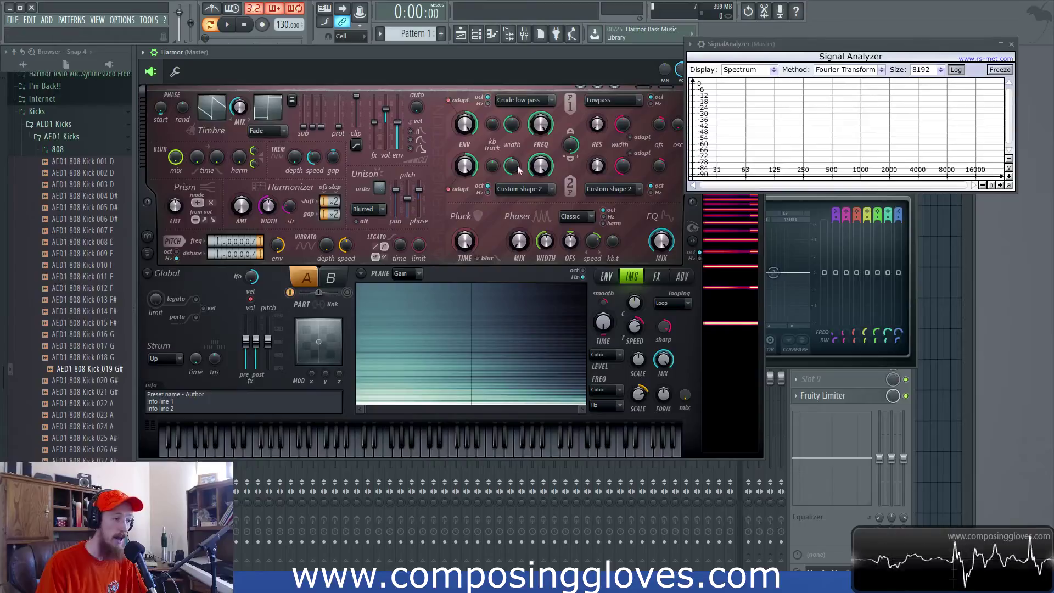
Step: Collapse the 808 kicks folder and expand the Instruments folder under Samples in the Maschine 2 Library
{"action": "left_click_drag", "start_coordinate": [479, 63], "coordinate": [479, 102]}
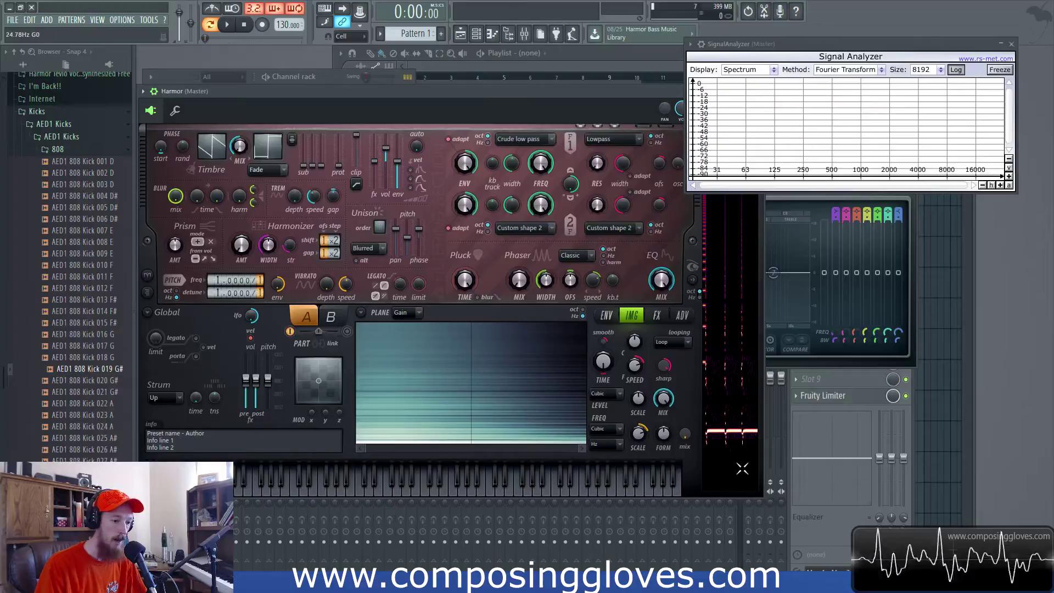
{"action": "scroll", "coordinate": [82, 330], "scroll_direction": "up", "scroll_amount": 5}
{"action": "left_click", "coordinate": [83, 358]}
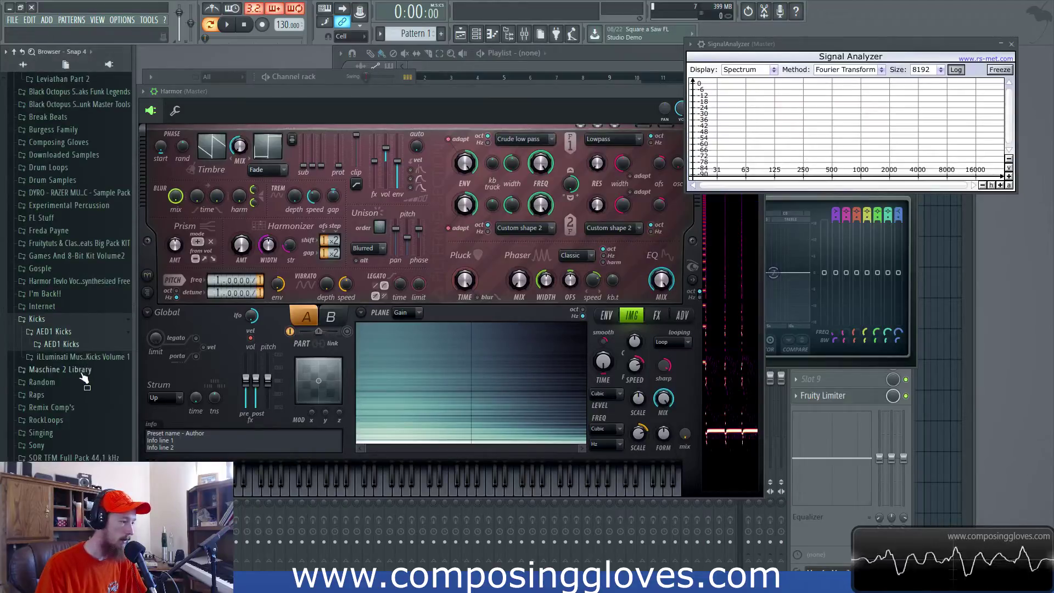
{"action": "scroll", "coordinate": [81, 329], "scroll_direction": "down", "scroll_amount": 2}
{"action": "left_click", "coordinate": [83, 301]}
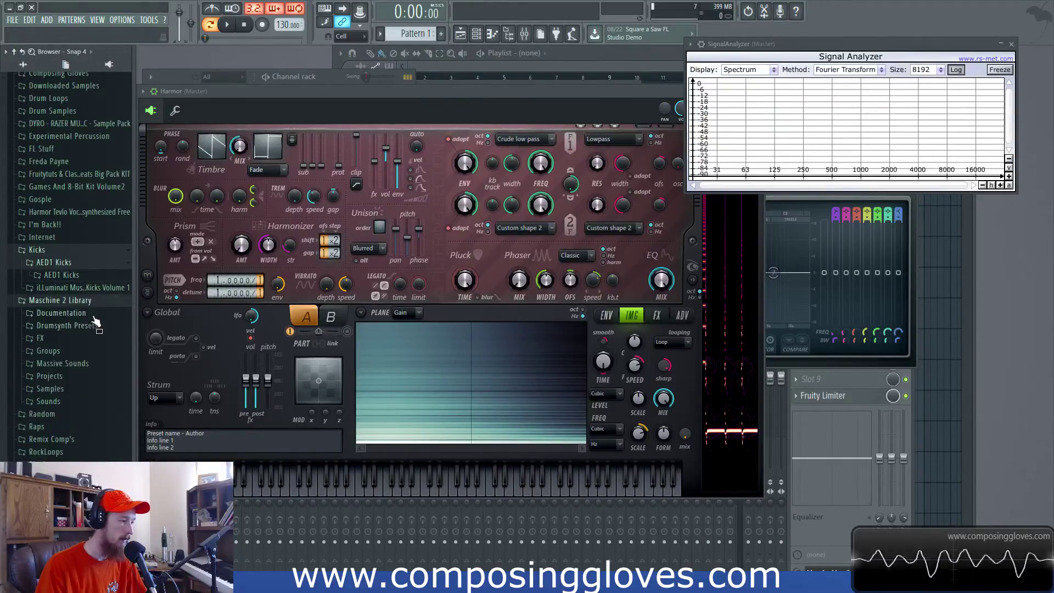
{"action": "left_click", "coordinate": [86, 389]}
{"action": "left_click", "coordinate": [83, 263]}
{"action": "left_click", "coordinate": [82, 265]}
{"action": "left_click", "coordinate": [82, 276]}
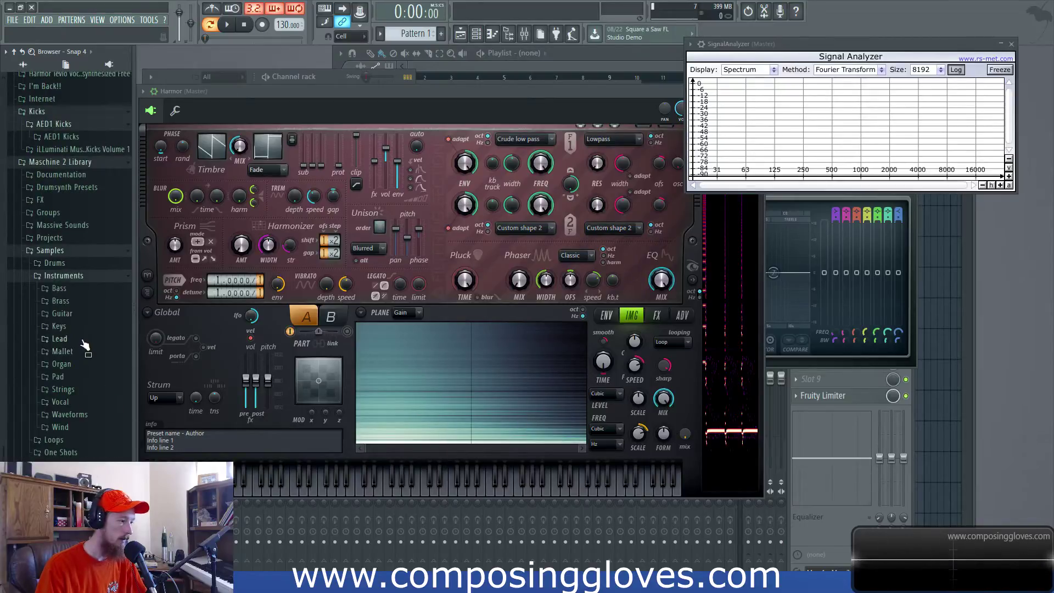
Step: Load OberBrass a4 from the Lead folder's OberBrass Samples into Harmor's image section and zoom in on its harmonics
{"action": "left_click", "coordinate": [83, 340]}
{"action": "left_click", "coordinate": [91, 349]}
{"action": "left_click_drag", "start_coordinate": [88, 396], "coordinate": [482, 367]}
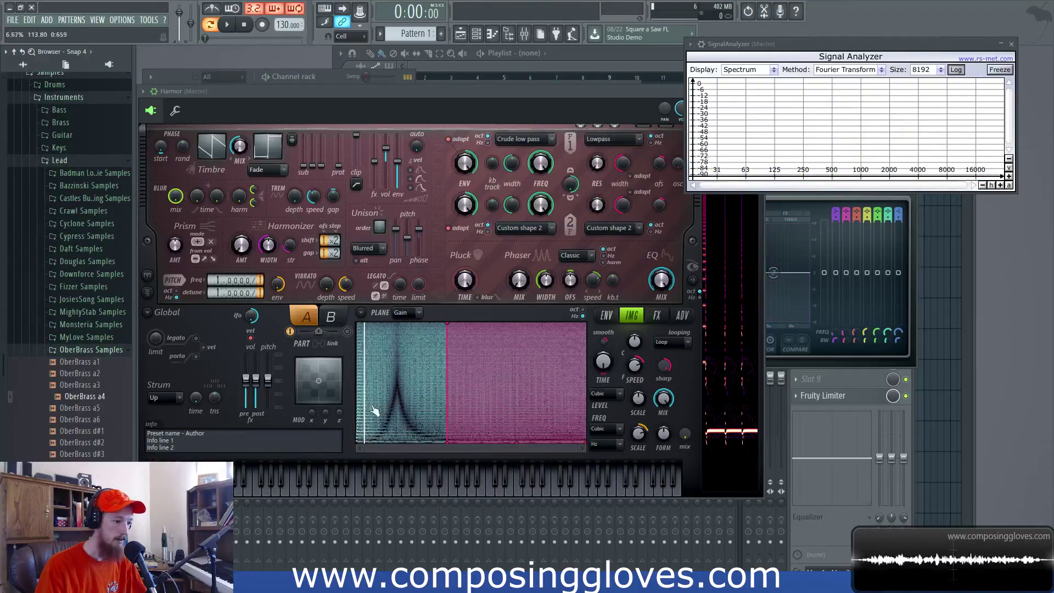
{"action": "left_click_drag", "start_coordinate": [573, 447], "coordinate": [367, 447]}
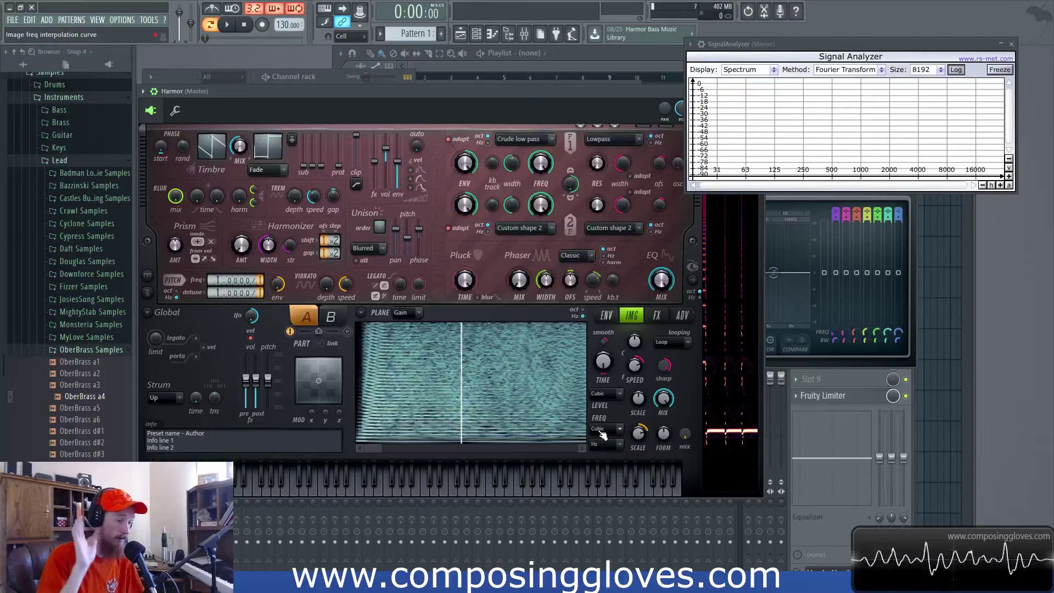
{"action": "left_click_drag", "start_coordinate": [471, 94], "coordinate": [469, 83]}
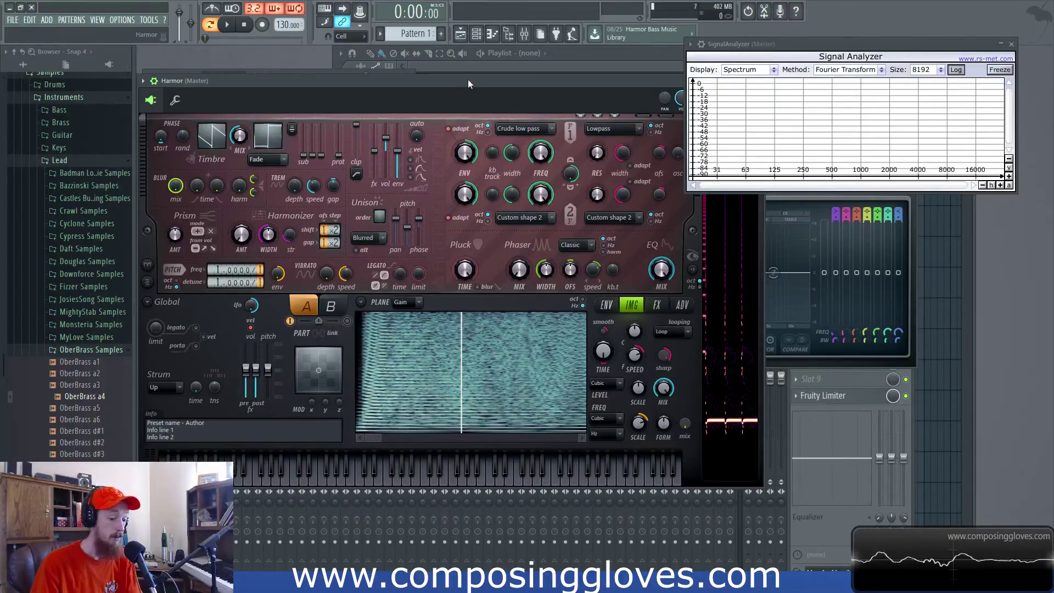
Step: View Harmor's envelope and image sections, and collapse the OberBrass Samples folder
{"action": "mouse_move", "coordinate": [922, 133]}
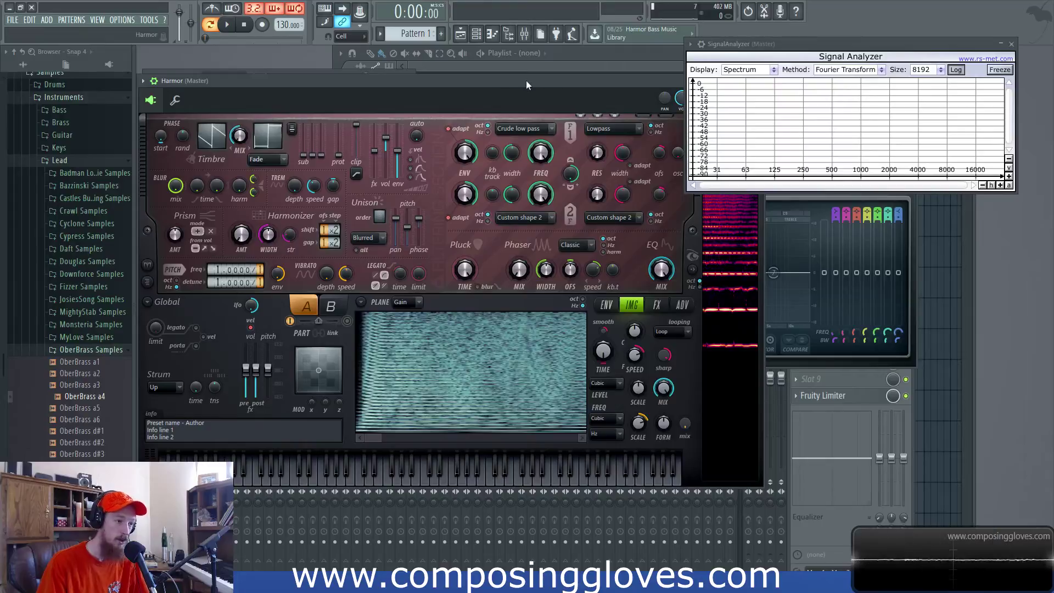
{"action": "left_click", "coordinate": [608, 309]}
{"action": "left_click", "coordinate": [632, 308]}
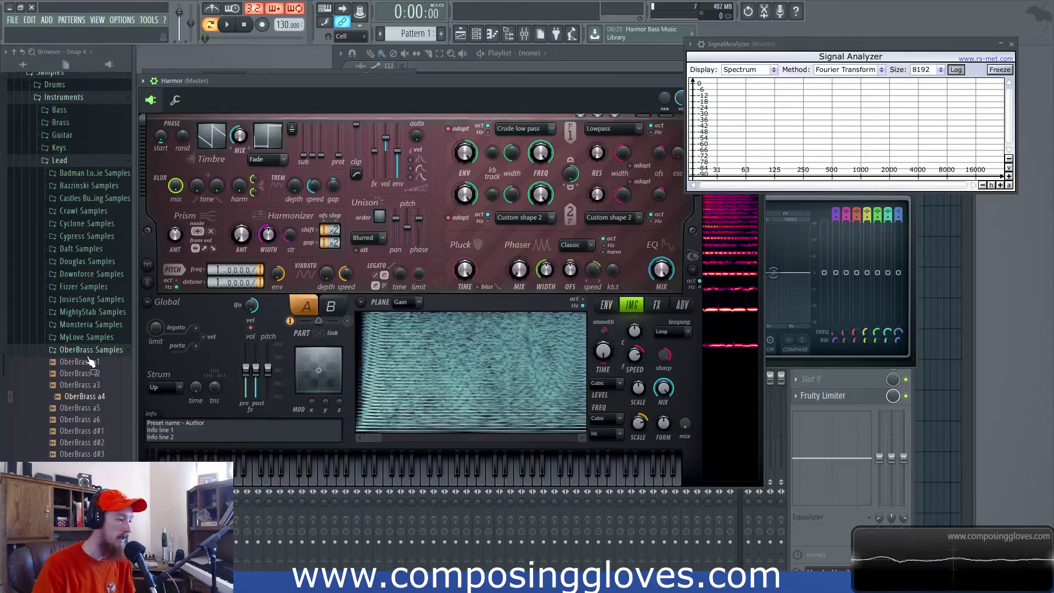
{"action": "left_click", "coordinate": [125, 350]}
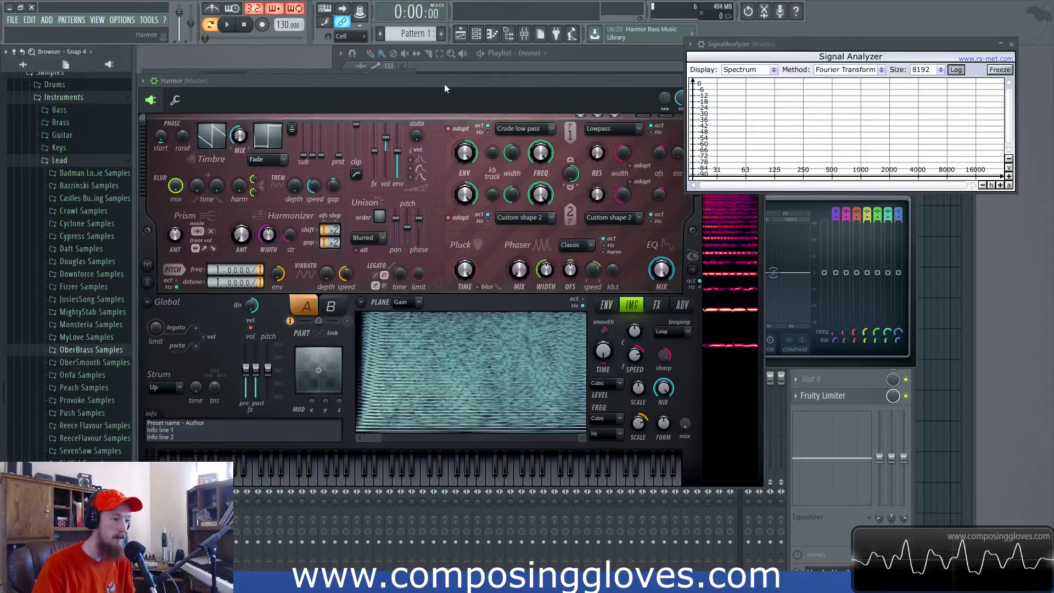
Step: Reset Harmor to the Default preset and set filter 1 to Classic band pass
{"action": "left_click_drag", "start_coordinate": [445, 88], "coordinate": [353, 96]}
{"action": "right_click", "coordinate": [636, 87]}
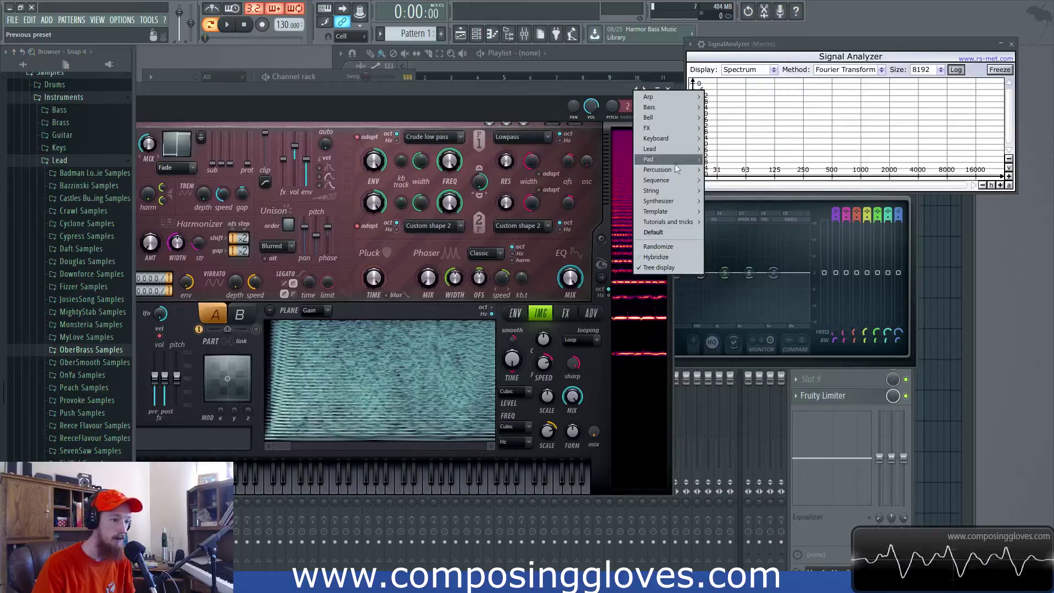
{"action": "left_click", "coordinate": [660, 232]}
{"action": "left_click_drag", "start_coordinate": [489, 61], "coordinate": [509, 167]}
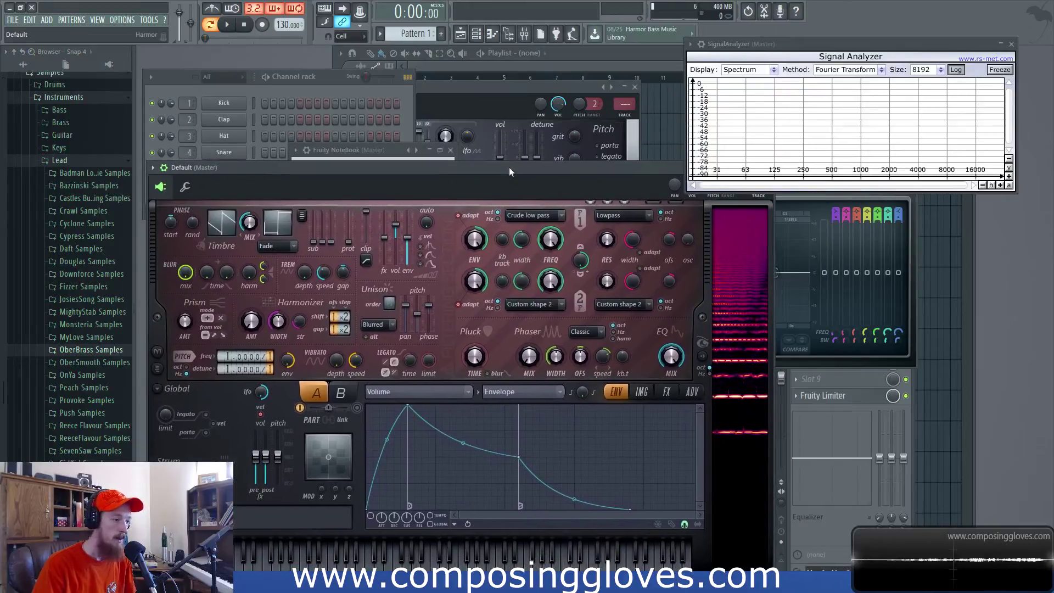
{"action": "left_click", "coordinate": [549, 215]}
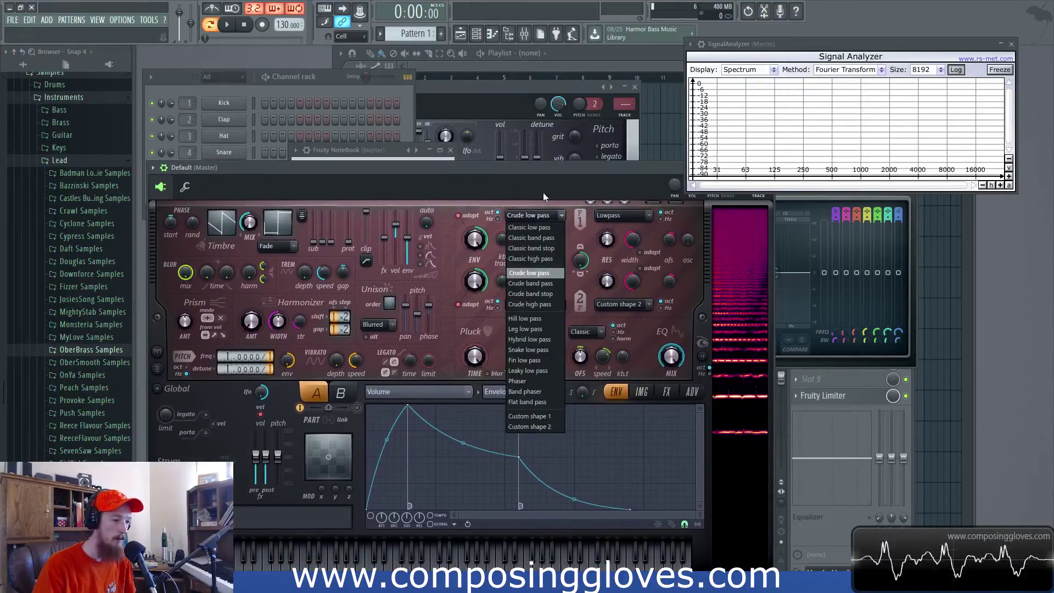
{"action": "left_click", "coordinate": [554, 238]}
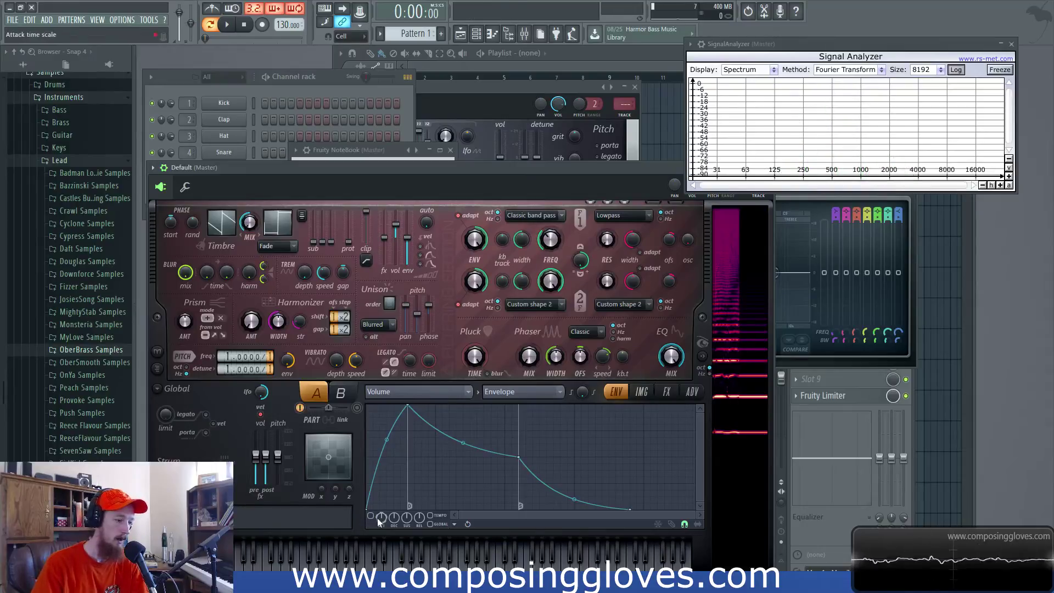
Step: Reshape Part A's volume envelope with no attack, a short decay to near-zero sustain, and a shorter release
{"action": "left_click_drag", "start_coordinate": [408, 406], "coordinate": [323, 379]}
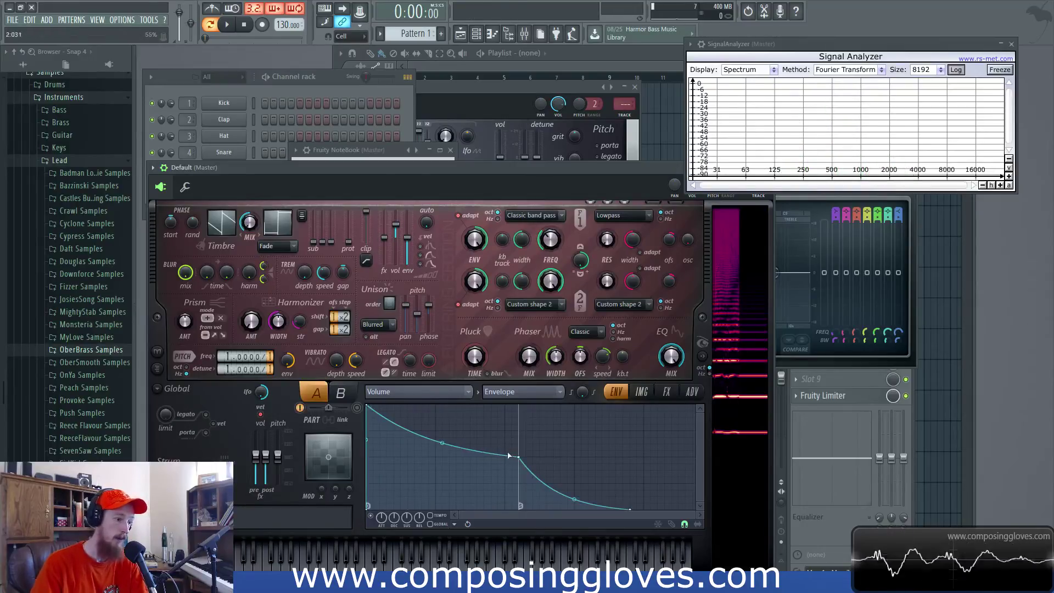
{"action": "left_click_drag", "start_coordinate": [522, 457], "coordinate": [402, 505]}
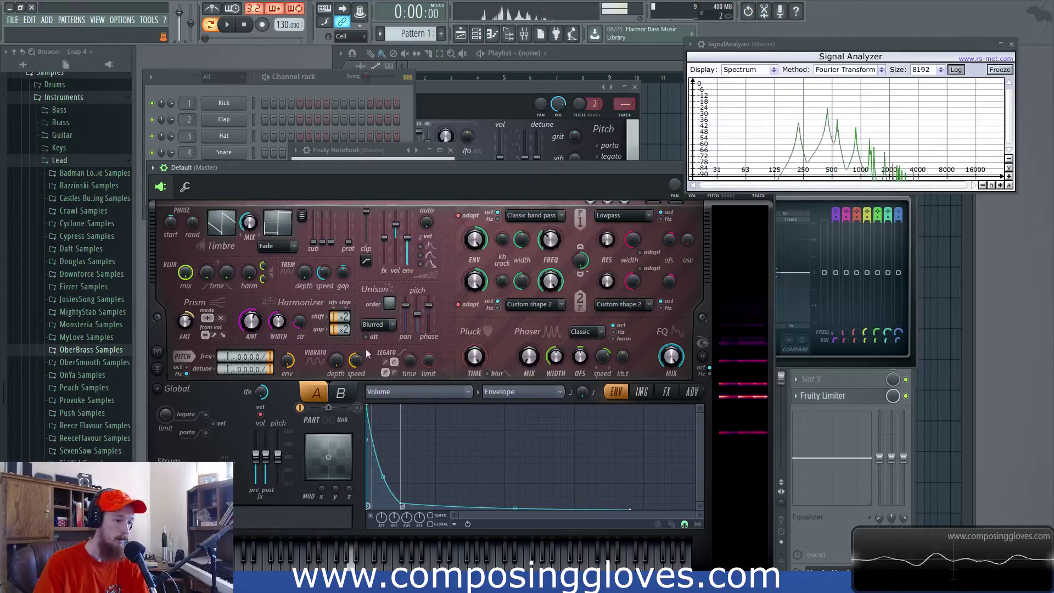
{"action": "left_click_drag", "start_coordinate": [630, 509], "coordinate": [498, 532]}
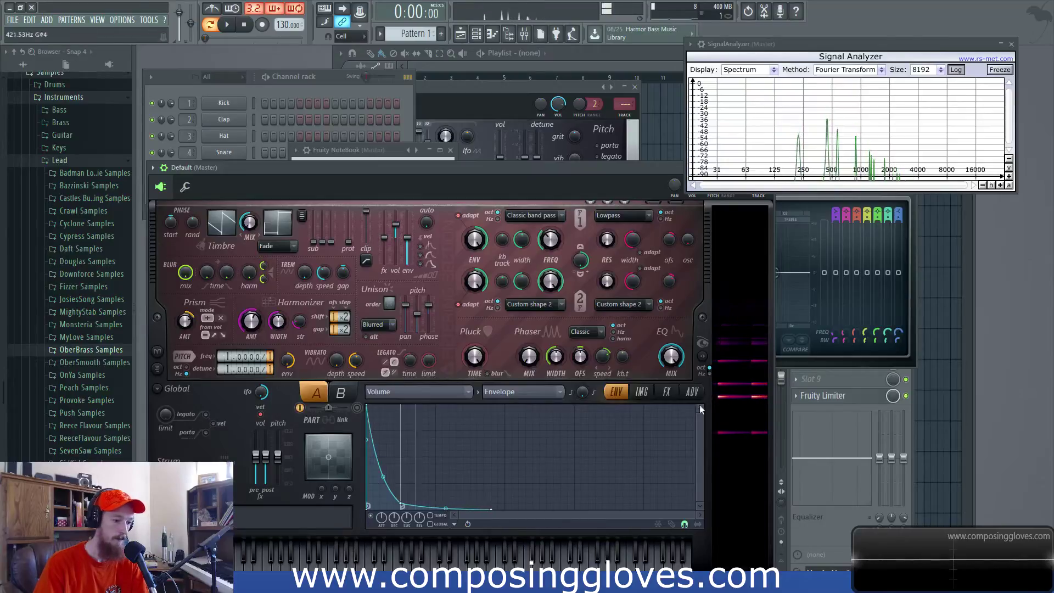
Step: Show Harmor's effects section, enable the reverb and raise the chorus order
{"action": "left_click", "coordinate": [648, 395]}
{"action": "left_click", "coordinate": [665, 393]}
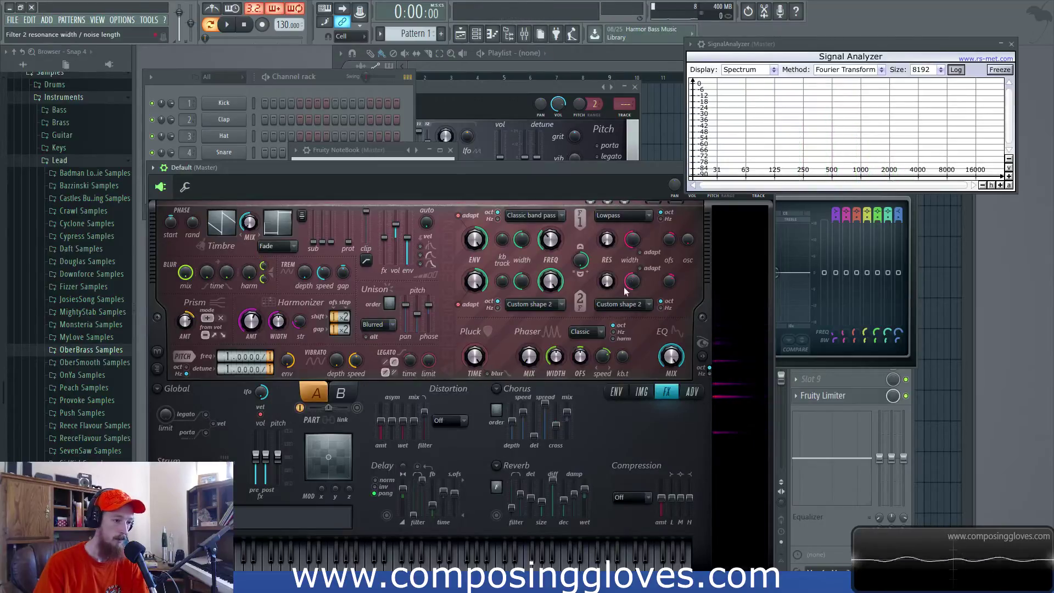
{"action": "left_click", "coordinate": [497, 516]}
{"action": "scroll", "coordinate": [495, 409], "scroll_direction": "up", "scroll_amount": 2}
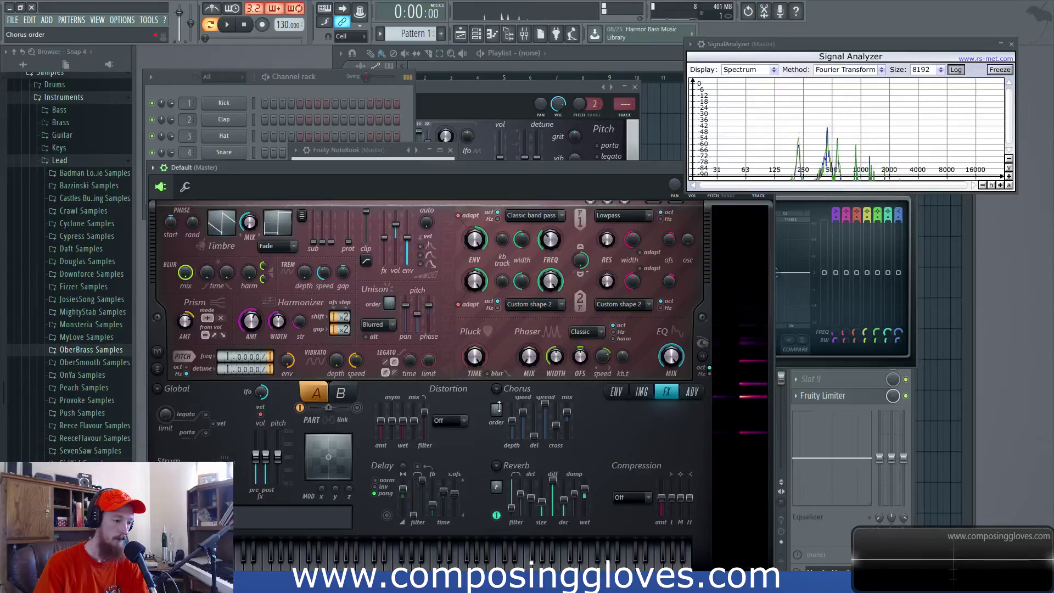
Step: Raise Harmor's unison order and lower the unison pitch amount
{"action": "scroll", "coordinate": [390, 304], "scroll_direction": "up", "scroll_amount": 2}
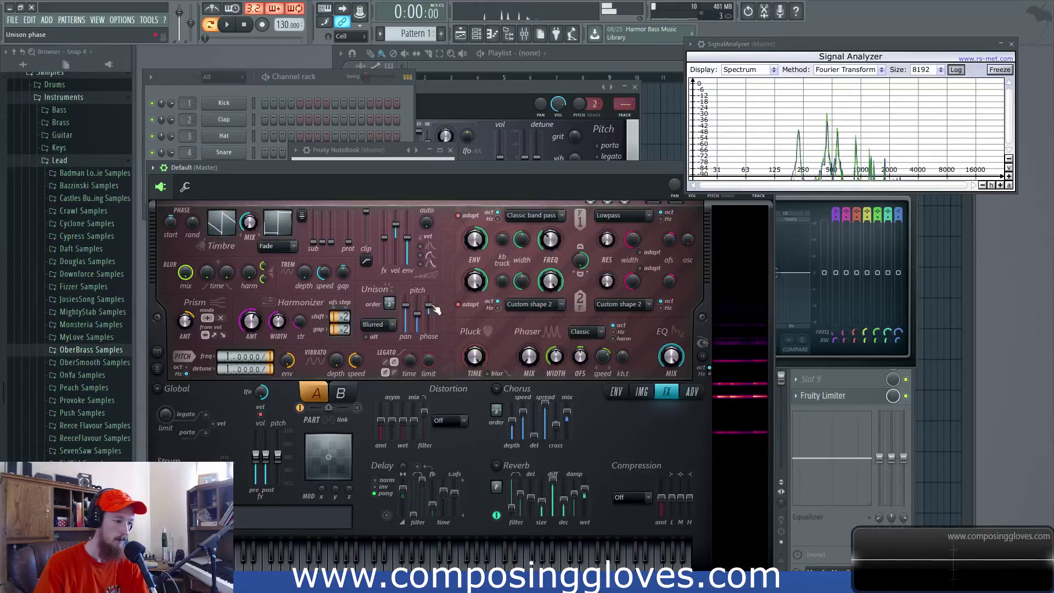
{"action": "left_click_drag", "start_coordinate": [417, 313], "coordinate": [389, 330]}
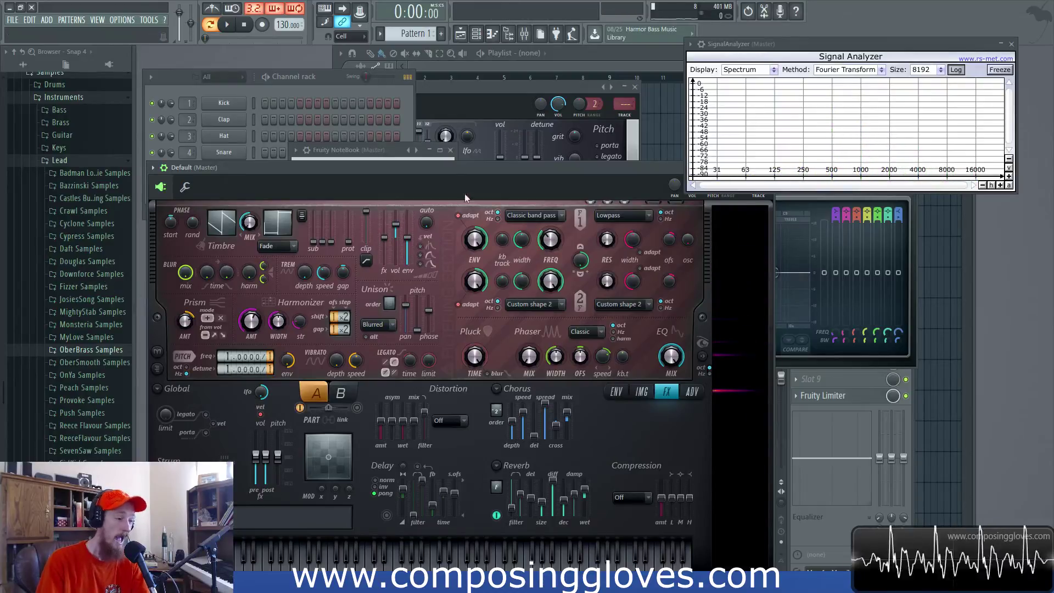
{"action": "left_click_drag", "start_coordinate": [460, 172], "coordinate": [462, 168]}
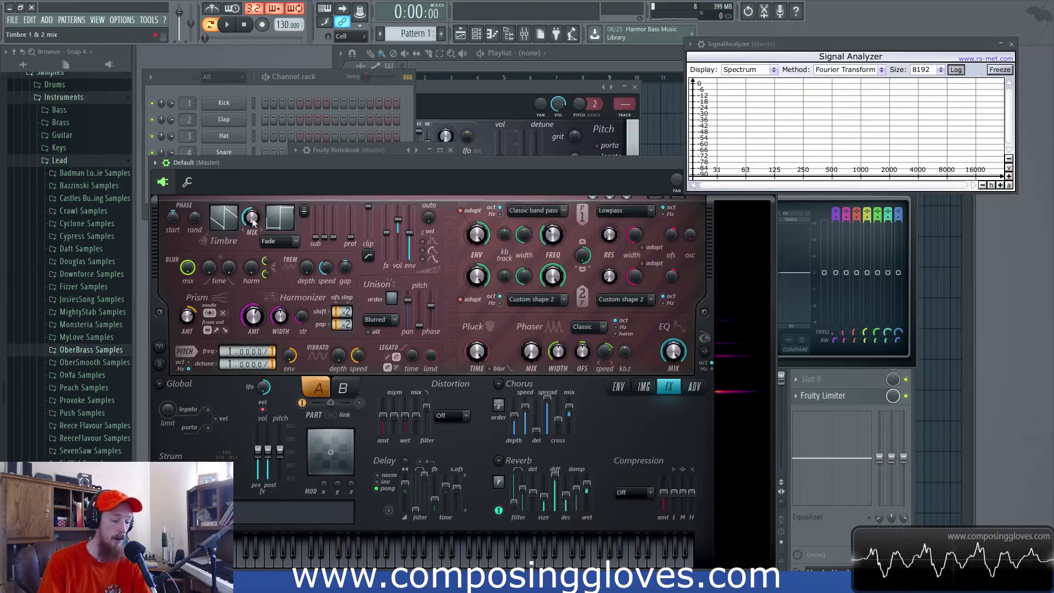
Step: Play test notes such as A5 and C6 through Harmor to hear the patch and check its spectrum
{"action": "key", "text": "n"}
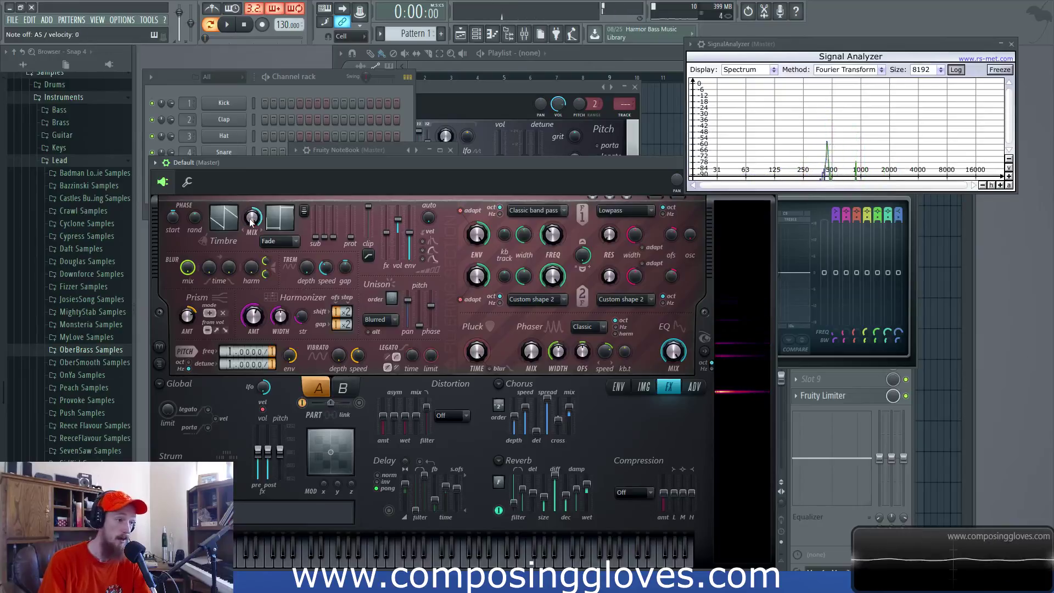
{"action": "key", "text": "q"}
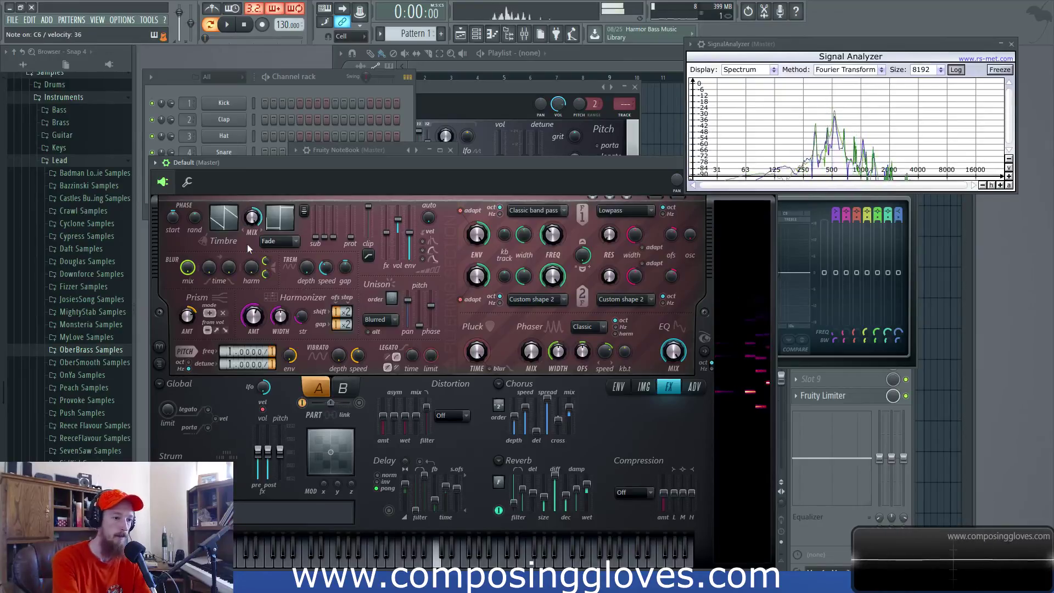
{"action": "key", "text": "b"}
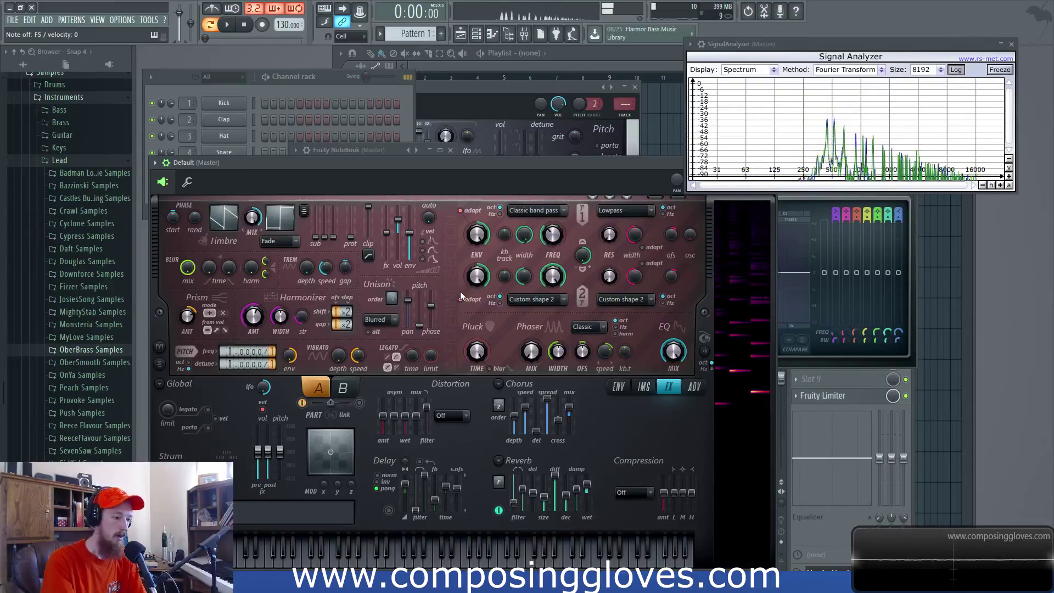
Step: Reposition the Harmor window and turn the harmonizer amount down to 0%
{"action": "left_click_drag", "start_coordinate": [432, 167], "coordinate": [440, 131]}
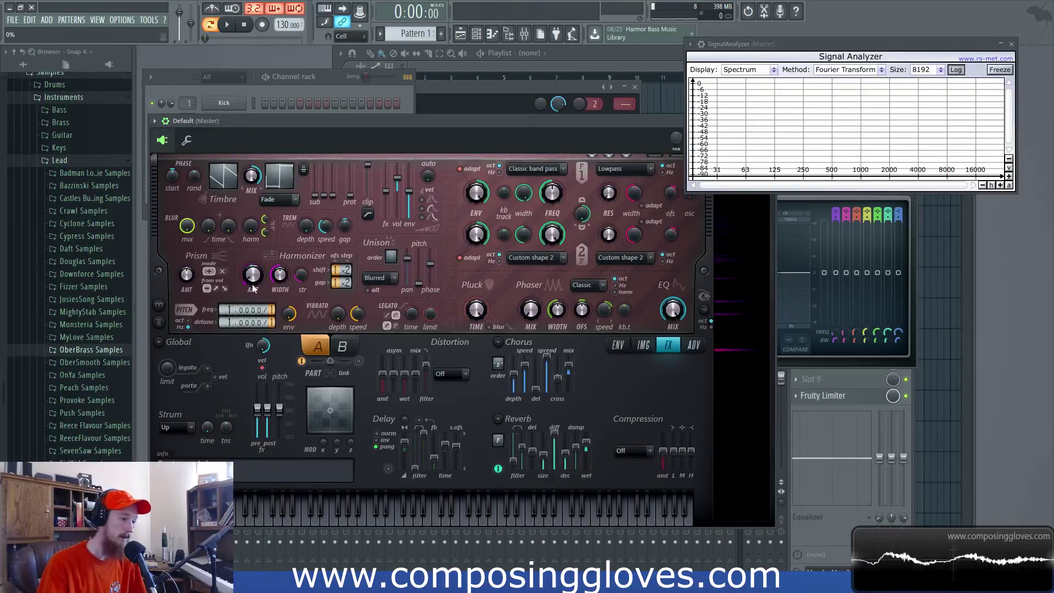
{"action": "left_click_drag", "start_coordinate": [482, 124], "coordinate": [487, 143]}
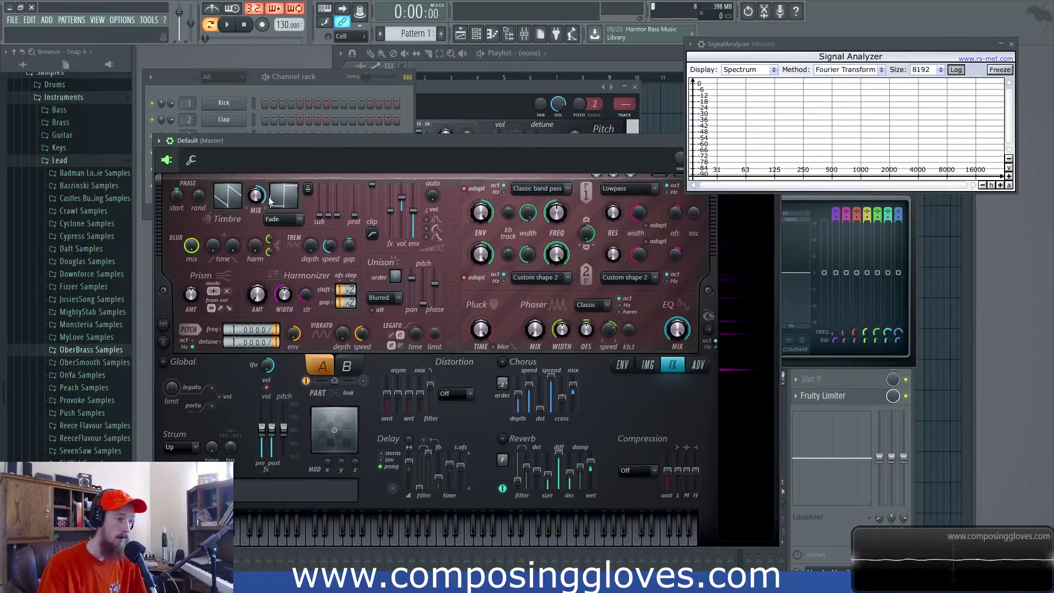
Step: Move the Harmor window down to review the harmonic intervals in the notebook, and bring it back up
{"action": "left_click_drag", "start_coordinate": [387, 140], "coordinate": [410, 273]}
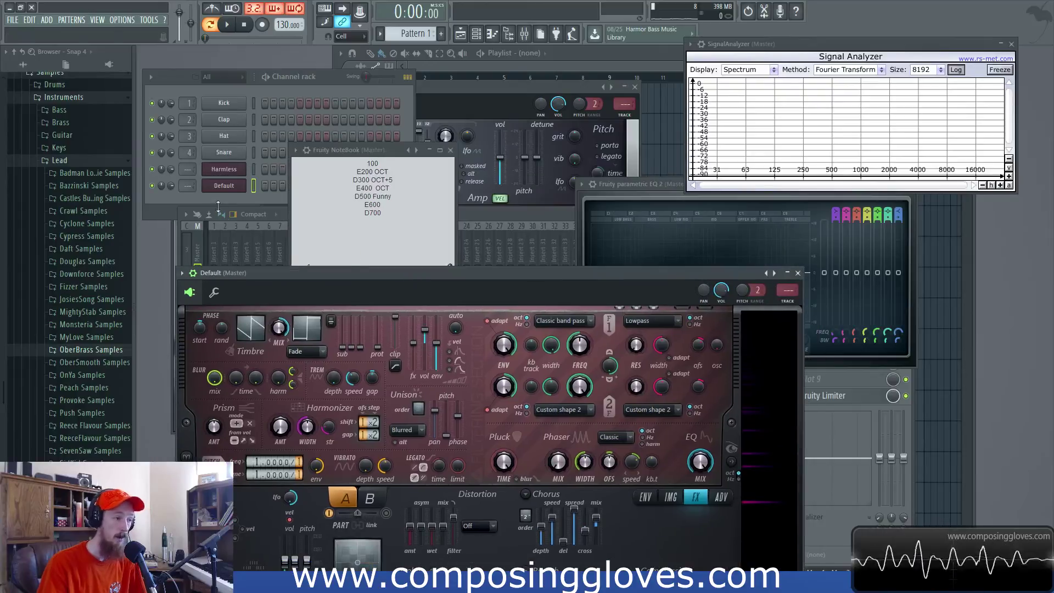
{"action": "left_click", "coordinate": [434, 200]}
{"action": "left_click_drag", "start_coordinate": [404, 192], "coordinate": [306, 156]}
{"action": "left_click", "coordinate": [447, 207]}
{"action": "left_click_drag", "start_coordinate": [572, 276], "coordinate": [559, 135]}
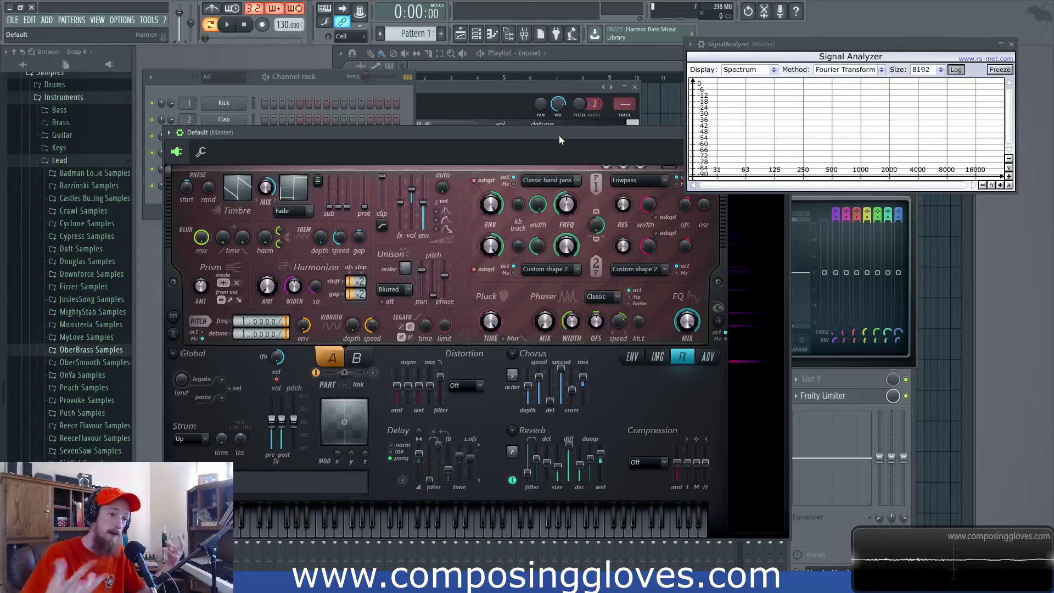
{"action": "left_click_drag", "start_coordinate": [559, 135], "coordinate": [455, 113]}
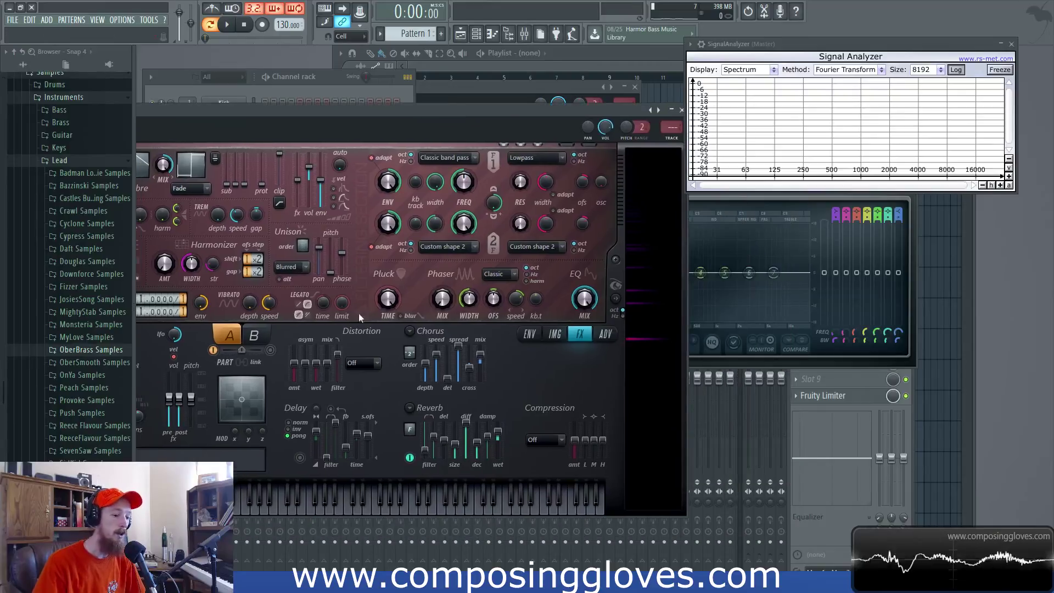
{"action": "left_click_drag", "start_coordinate": [348, 110], "coordinate": [477, 94]}
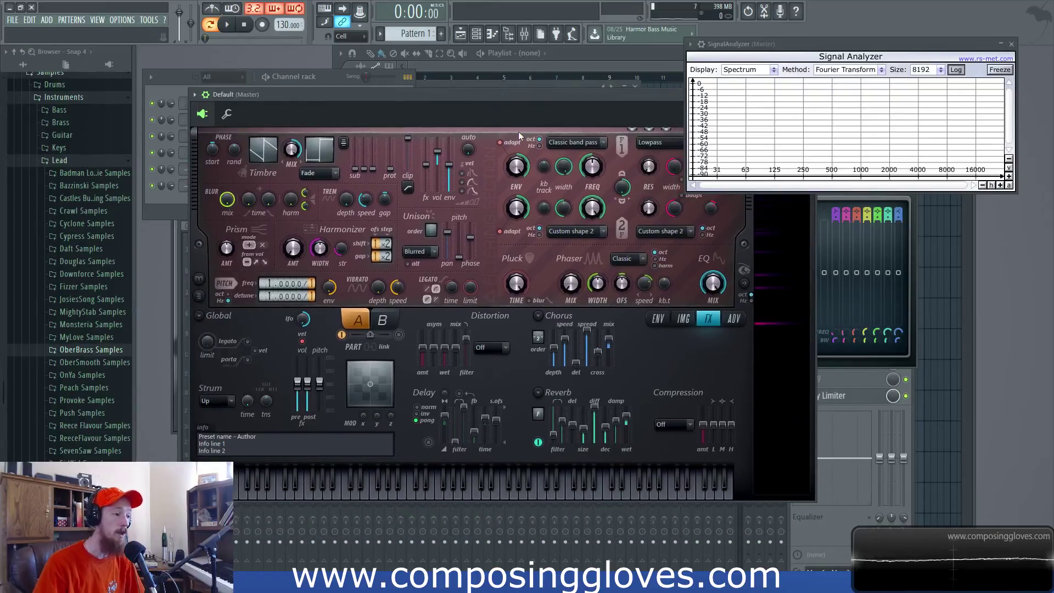
{"action": "left_click_drag", "start_coordinate": [548, 108], "coordinate": [537, 120]}
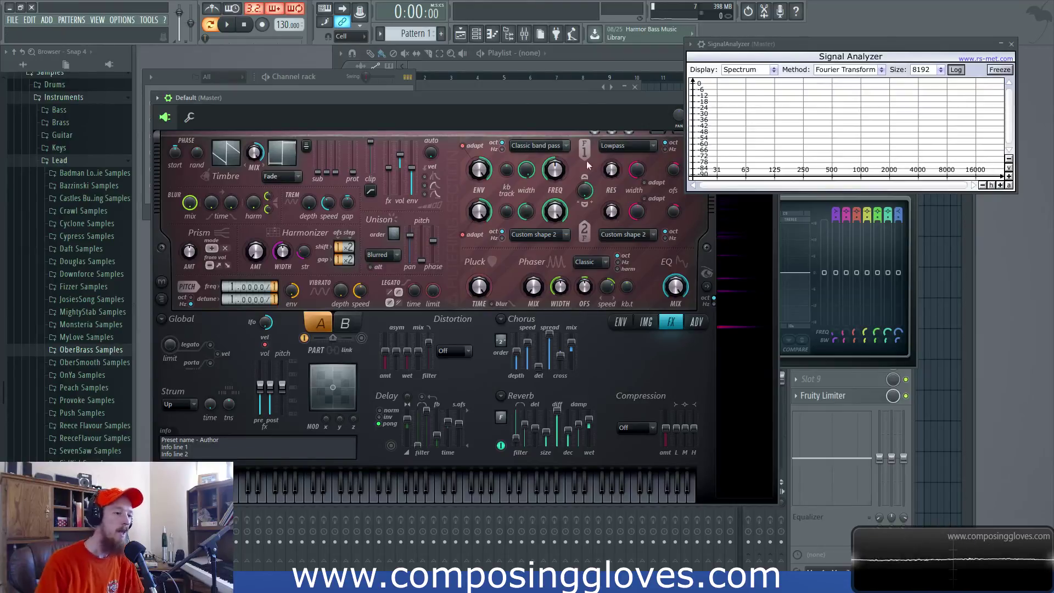
{"action": "left_click_drag", "start_coordinate": [548, 102], "coordinate": [539, 108]}
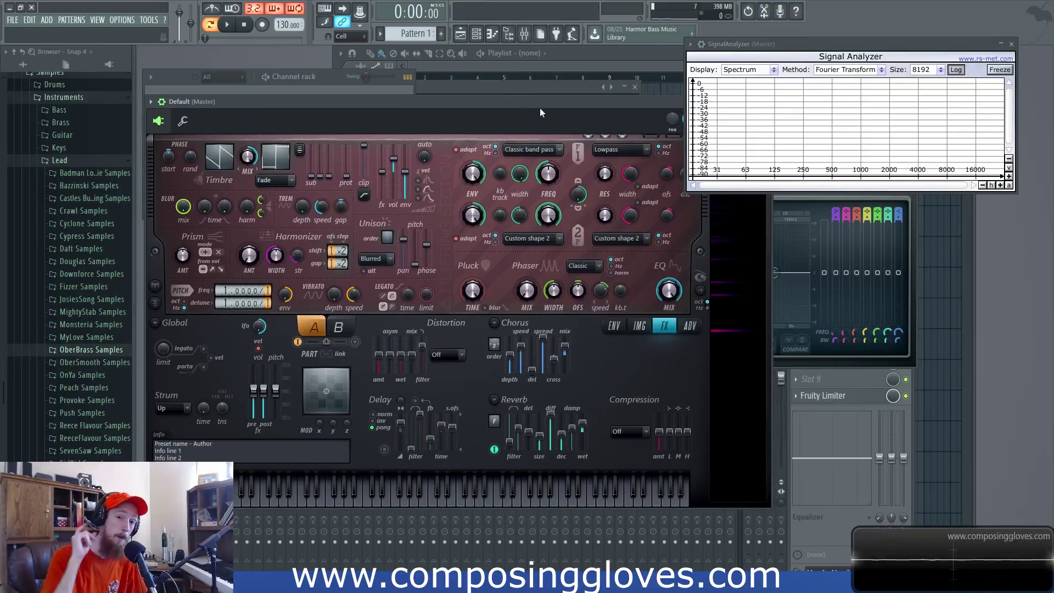